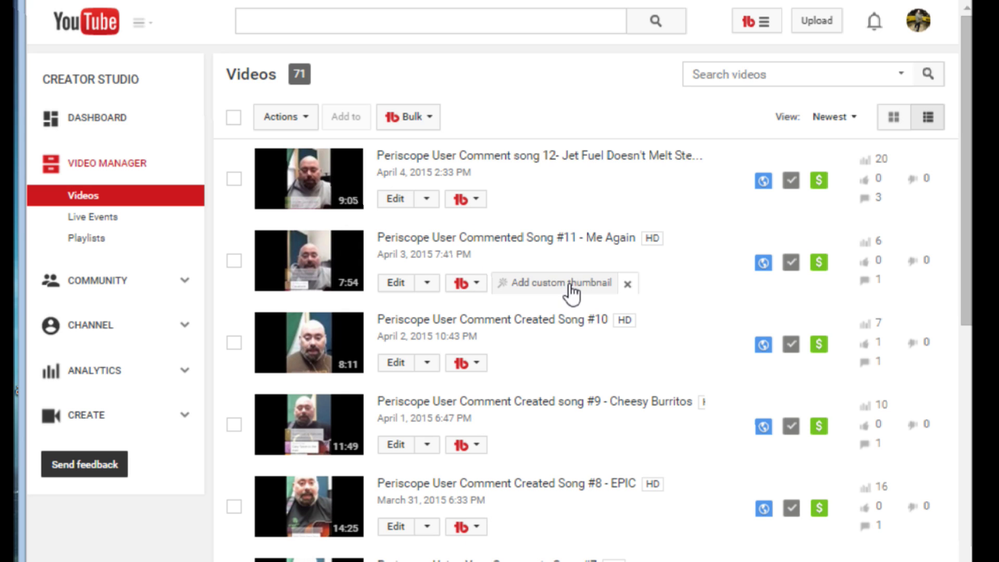
click(477, 202)
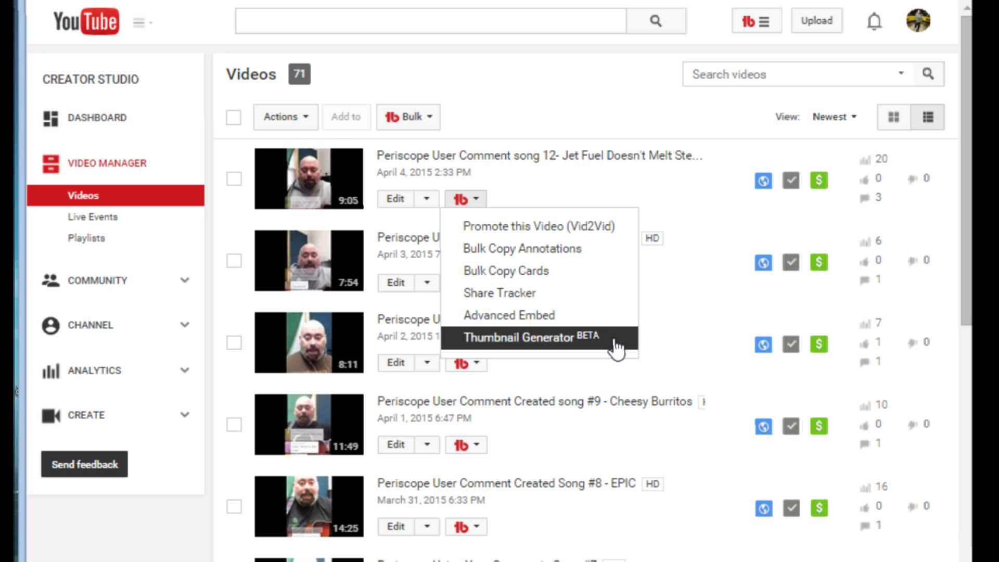
click(697, 336)
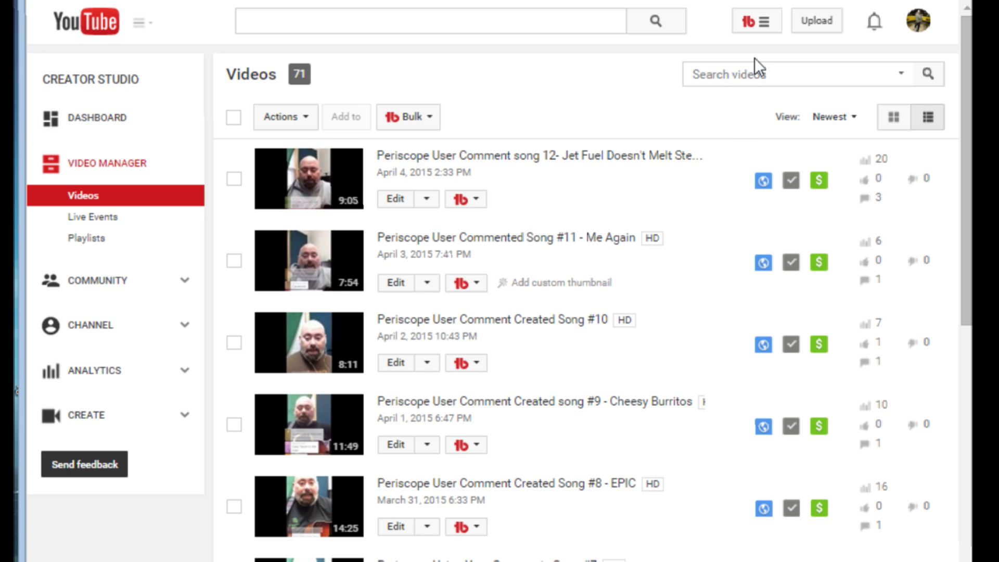
- Explore the tag "apple watch" in TubeBuddy's Tag Explorer and check its search volume and competition
click(761, 31)
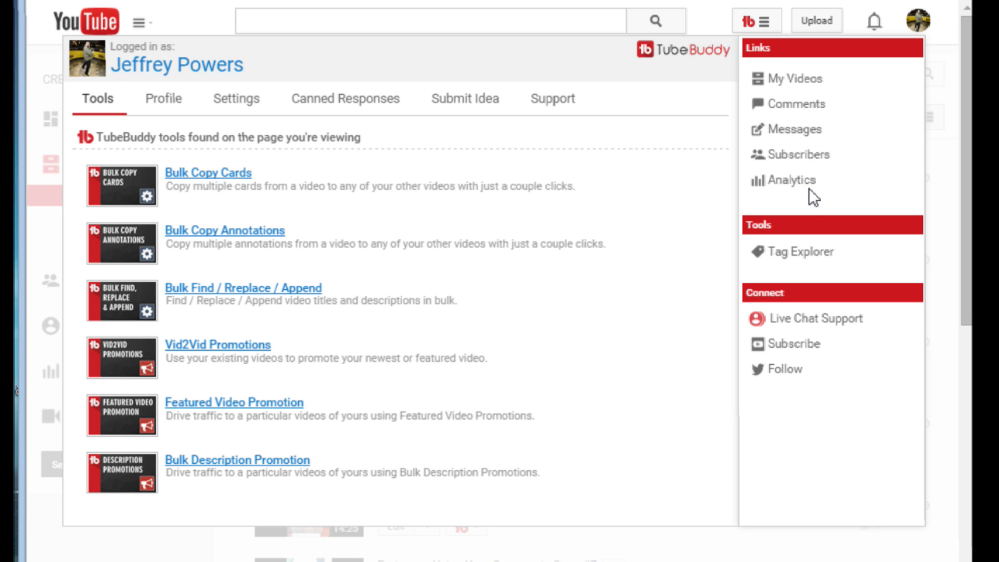
click(809, 253)
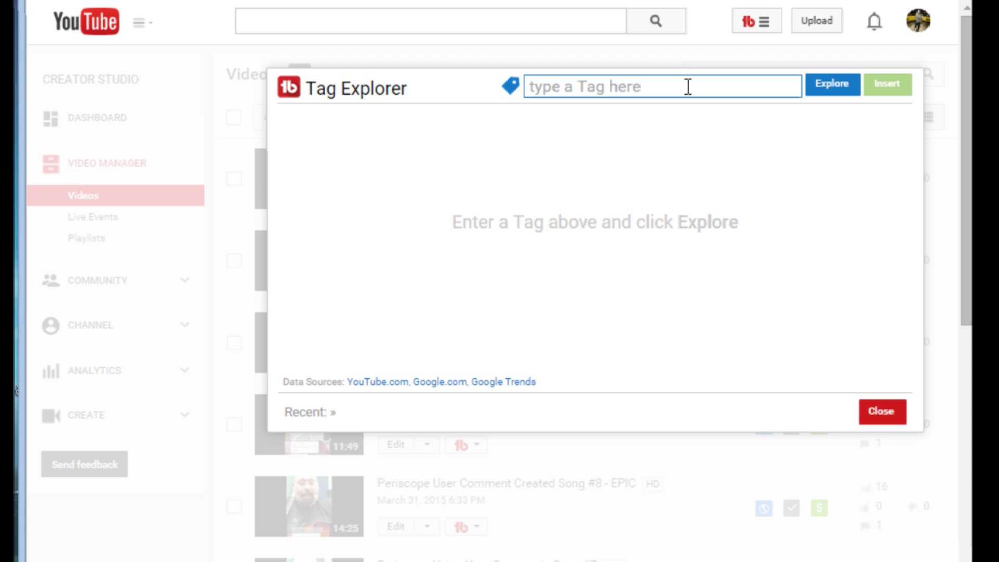
text(apple watch)
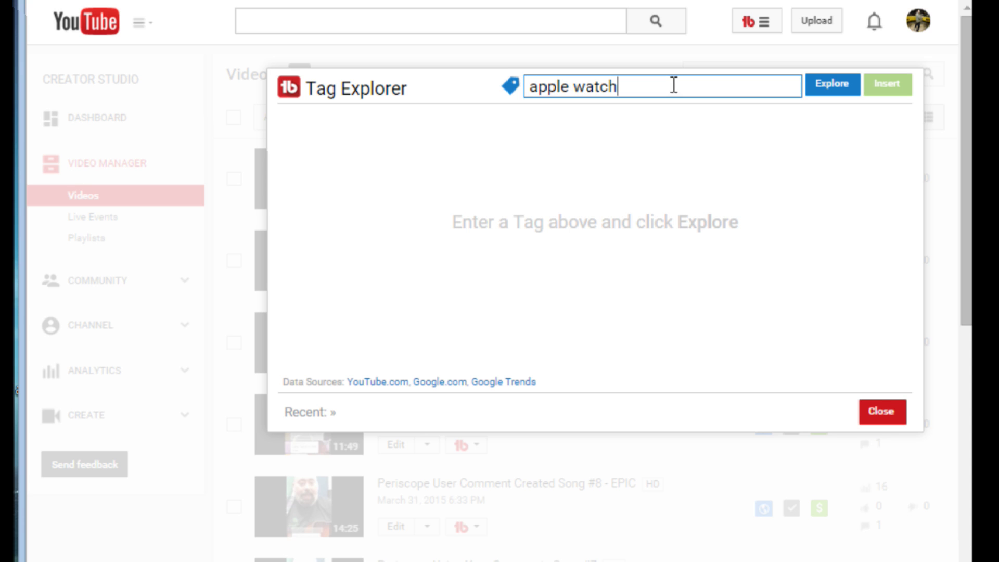
click(832, 88)
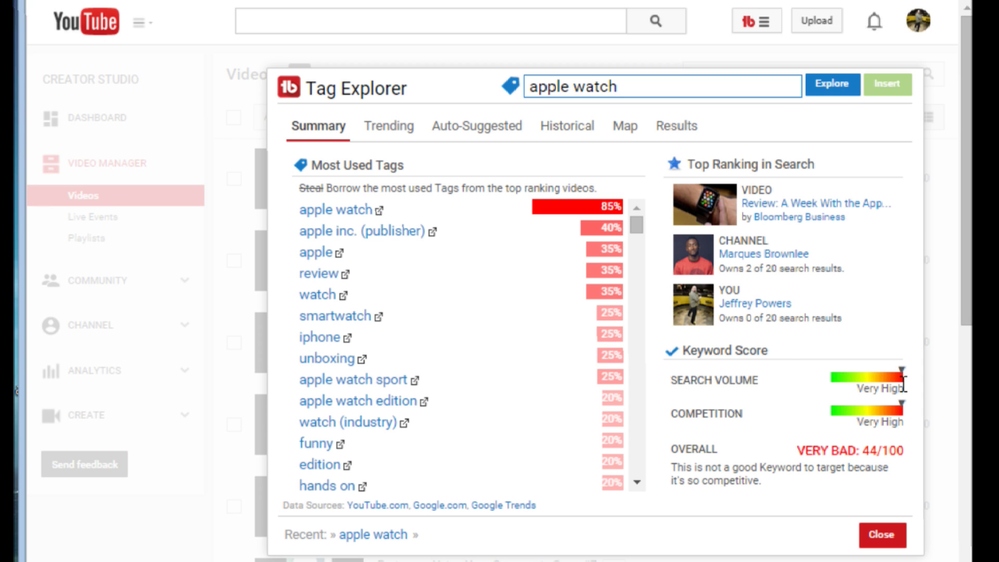
mouse_move(905, 413)
- Explore the tag "geekazine" in the Tag Explorer and close the tool
triple_click(577, 88)
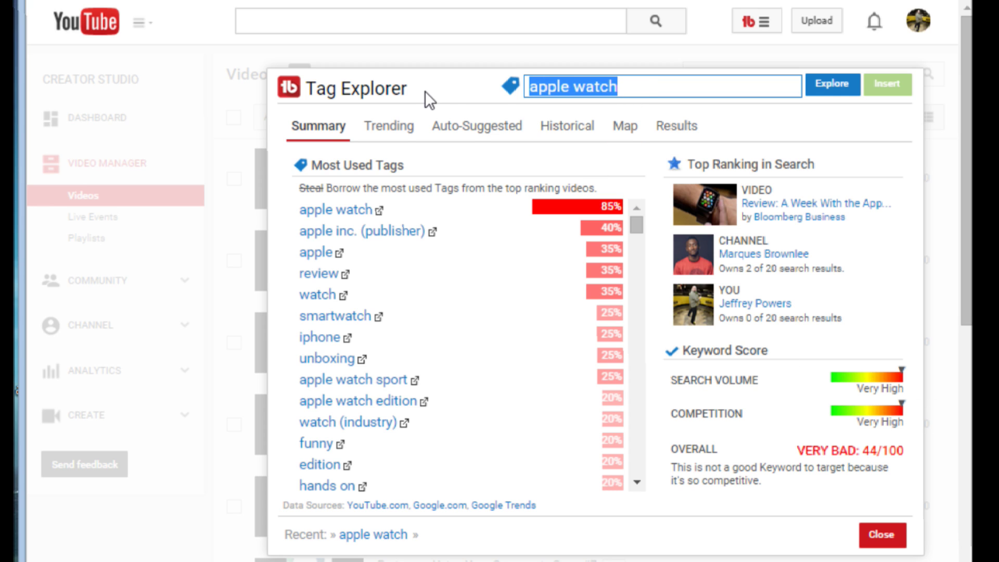
text(geekazine)
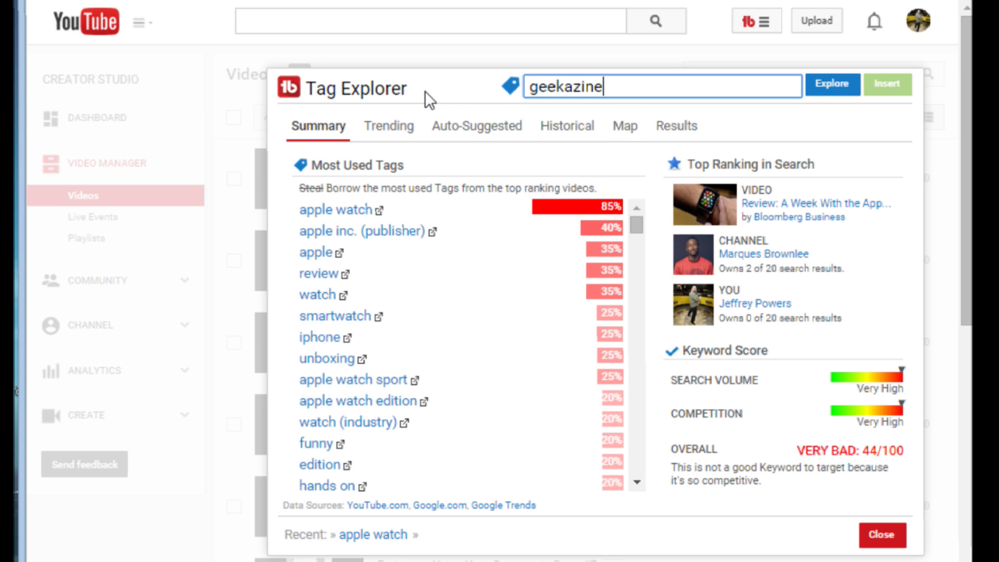
click(830, 85)
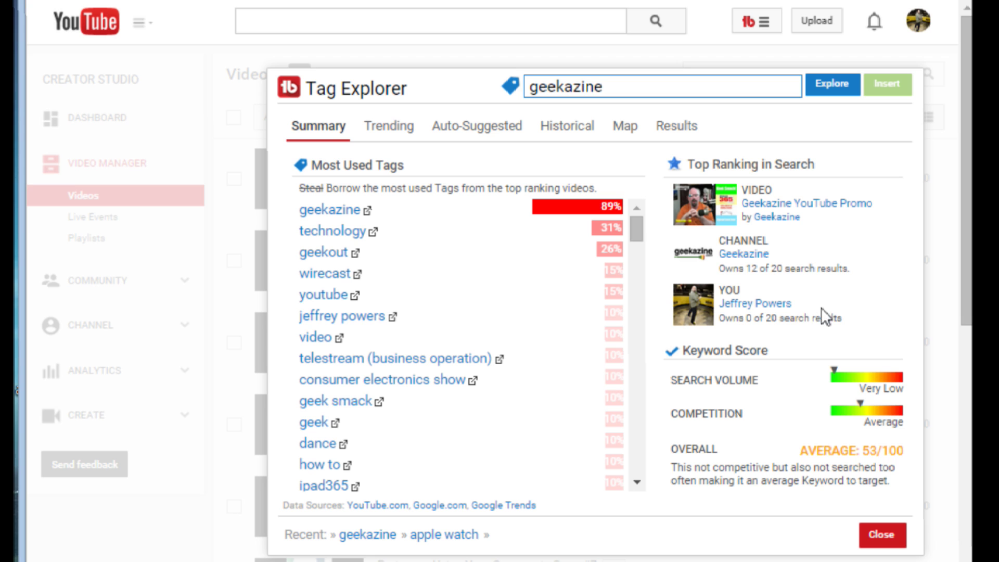
click(884, 536)
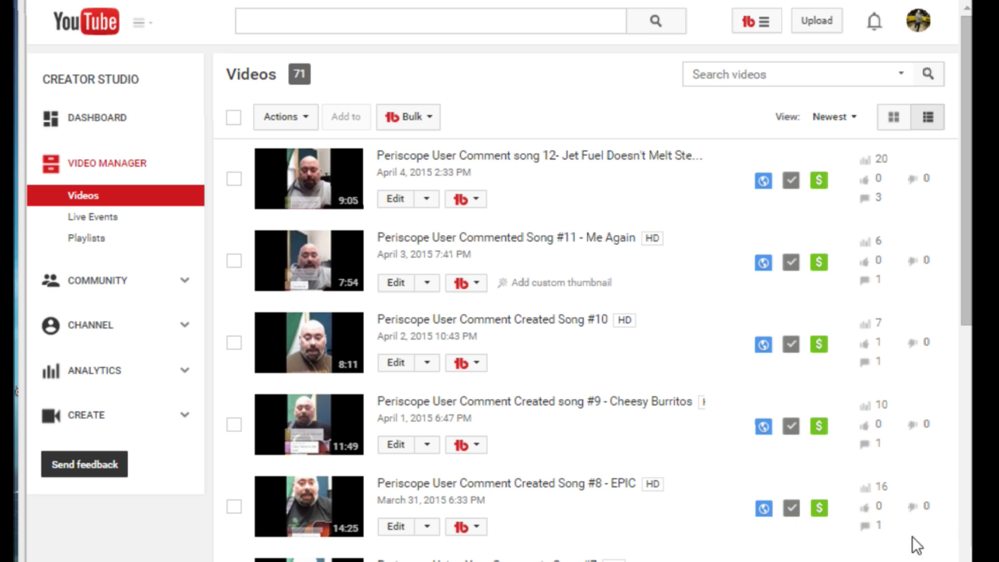
- Add a speech bubble annotation reading "Subscribe" to the video "Periscope User Comment song 12- Jet Fuel Doesn't Melt Steel Beams"
click(427, 199)
click(437, 294)
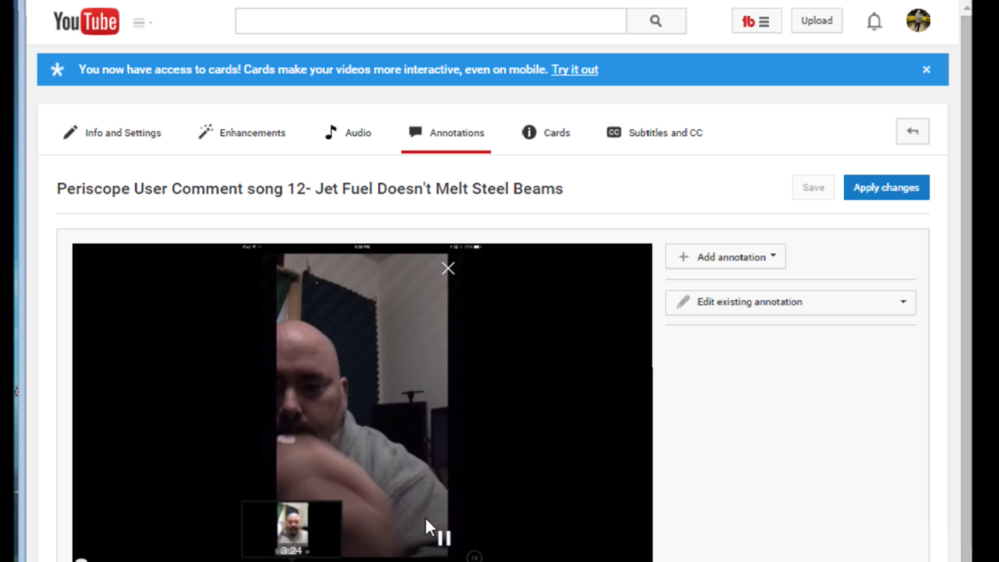
click(776, 263)
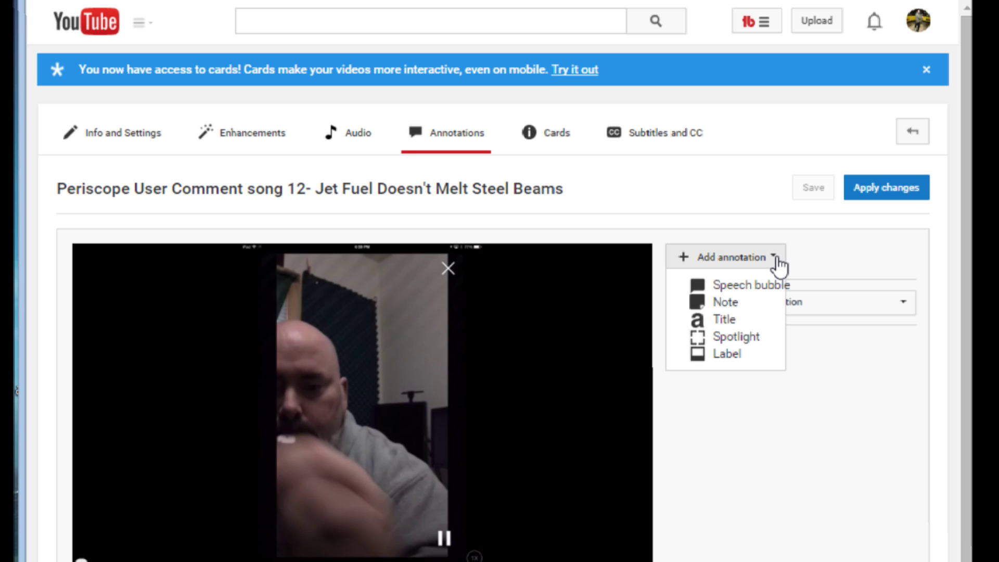
click(753, 289)
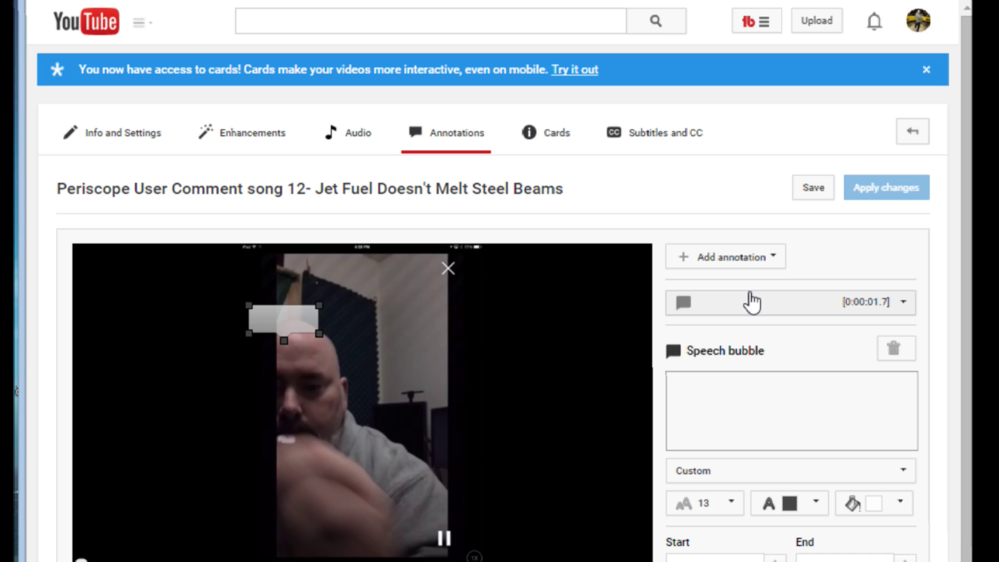
click(704, 392)
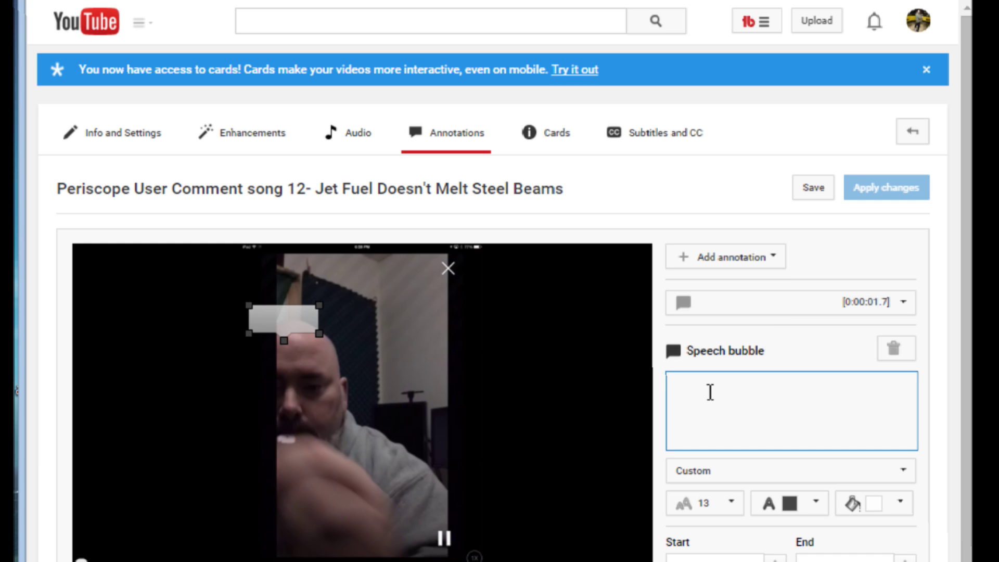
text(Subscribe)
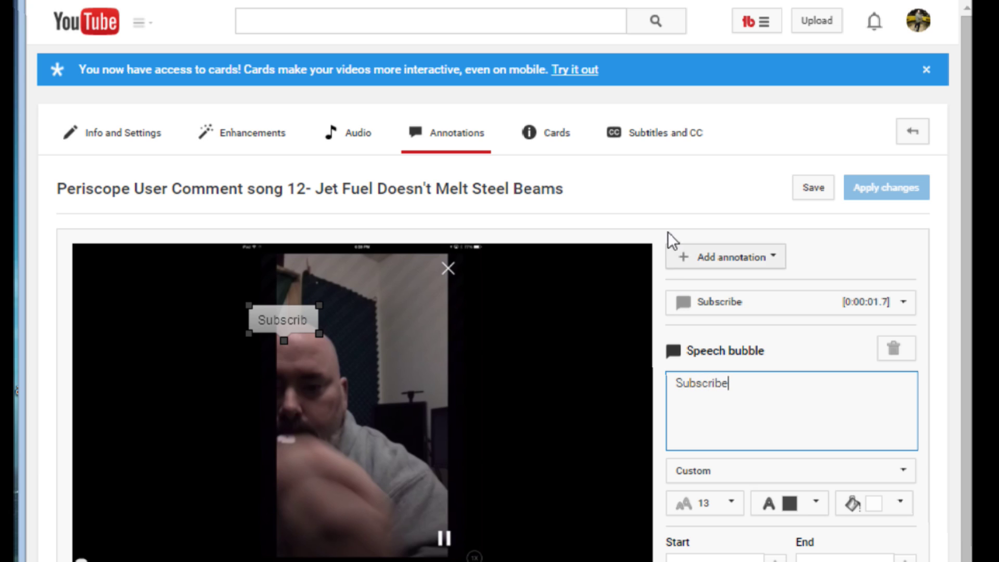
- Widen the speech bubble to fit its text near the frame's lower edge and extend its end time to 0:09:01.3
click(322, 334)
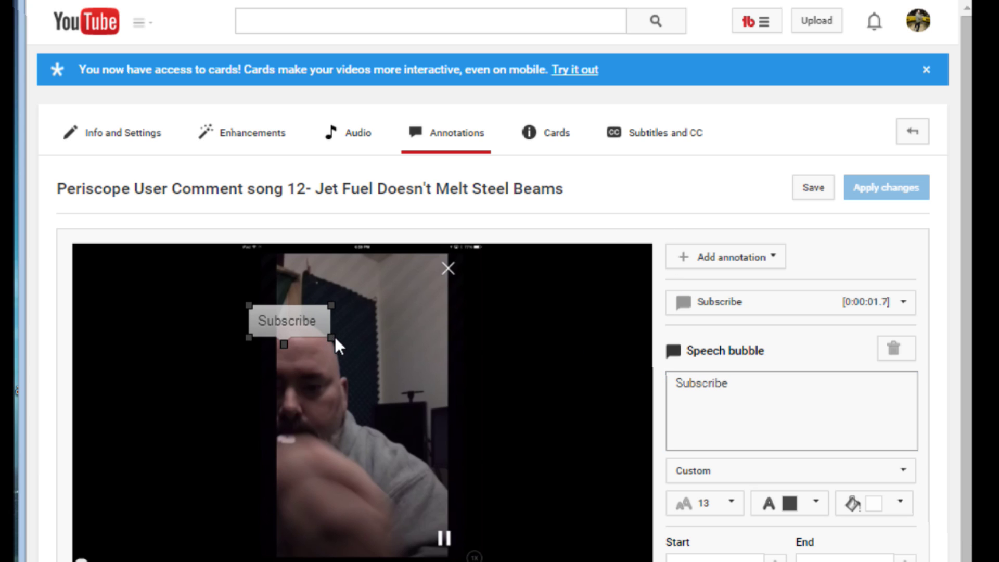
mouse_move(305, 324)
mouse_down()
mouse_move(387, 367)
mouse_move(473, 470)
mouse_move(480, 505)
mouse_up()
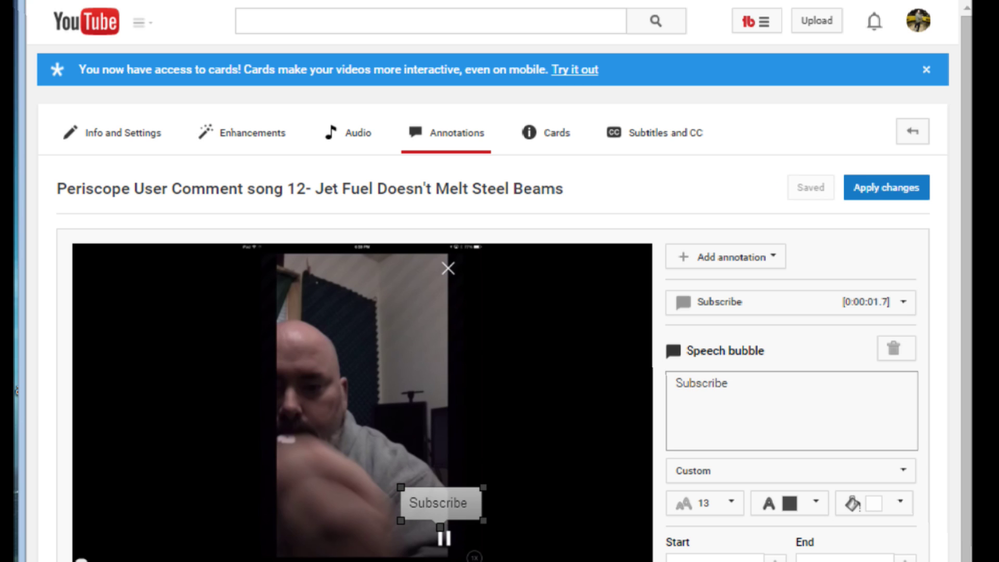
scroll(197, 435, down, 5)
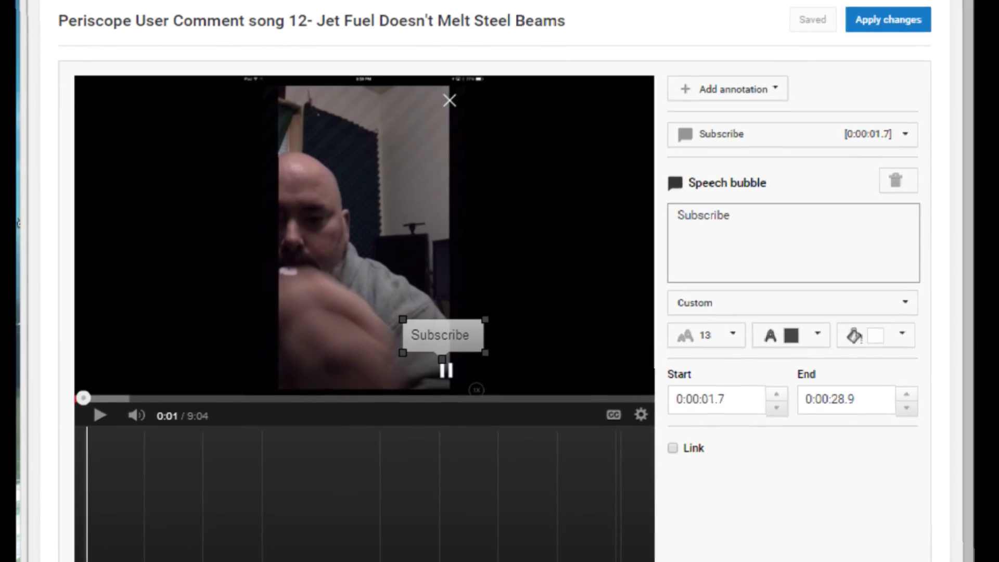
scroll(196, 433, down, 1)
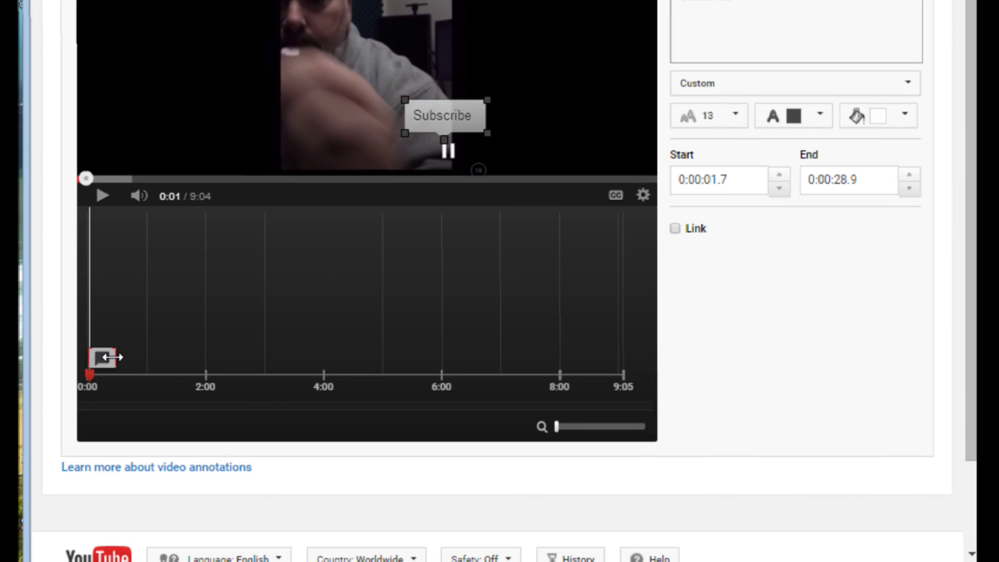
drag(114, 356, 621, 358)
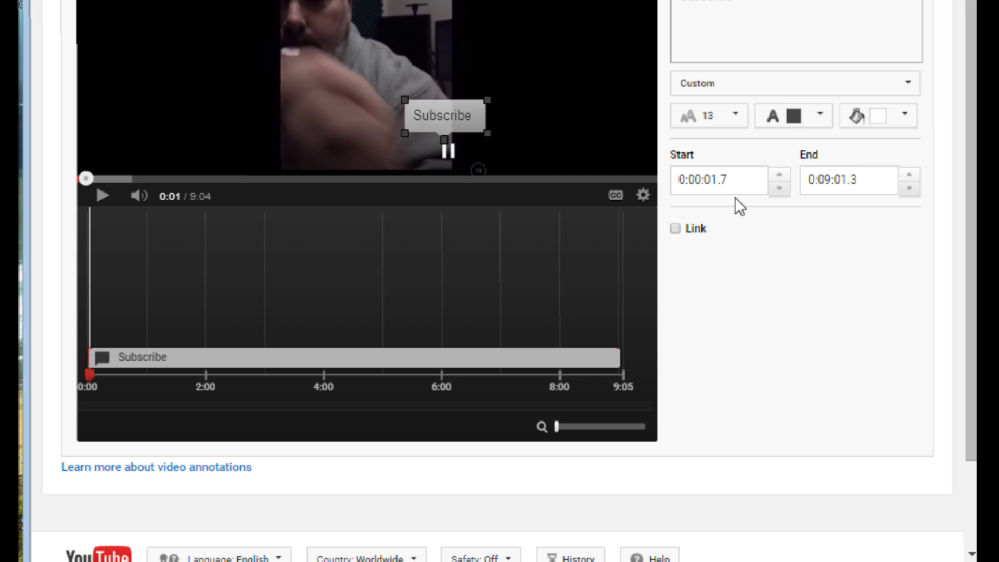
- Enable the speech bubble's link, set its type to Subscribe and enter the channel's user name as the target
click(675, 230)
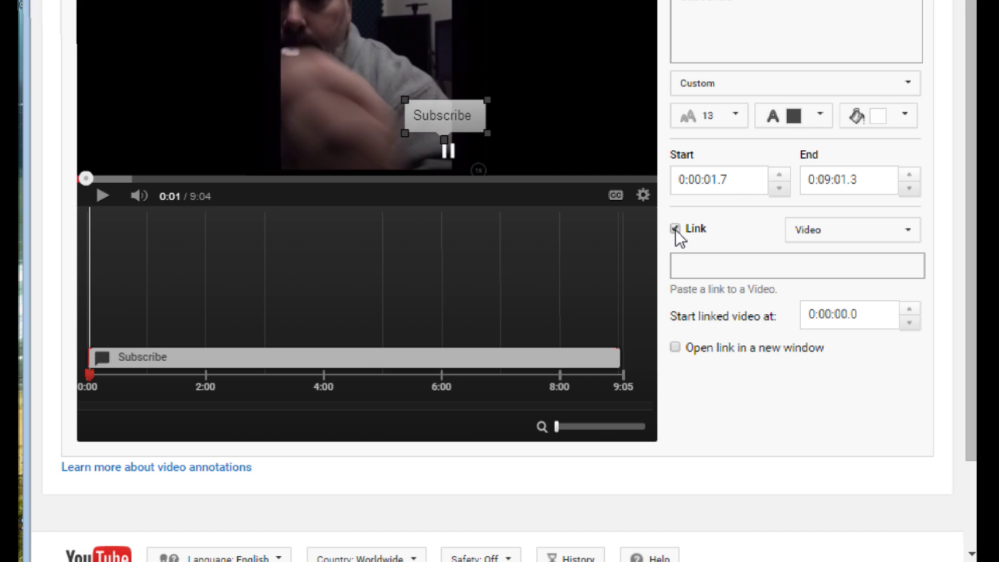
click(896, 234)
click(856, 358)
click(754, 270)
text(m)
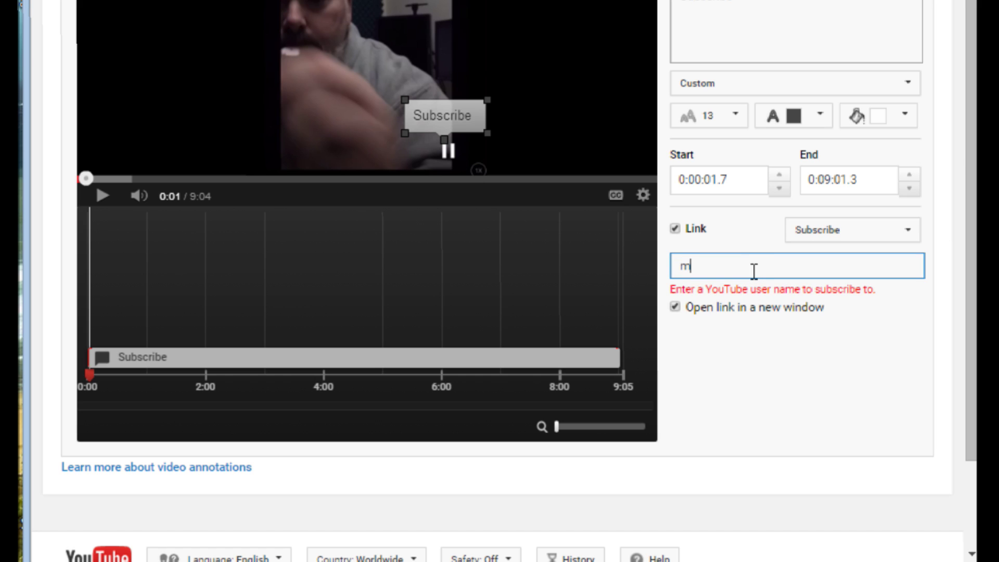
text(rjeffpop?su)
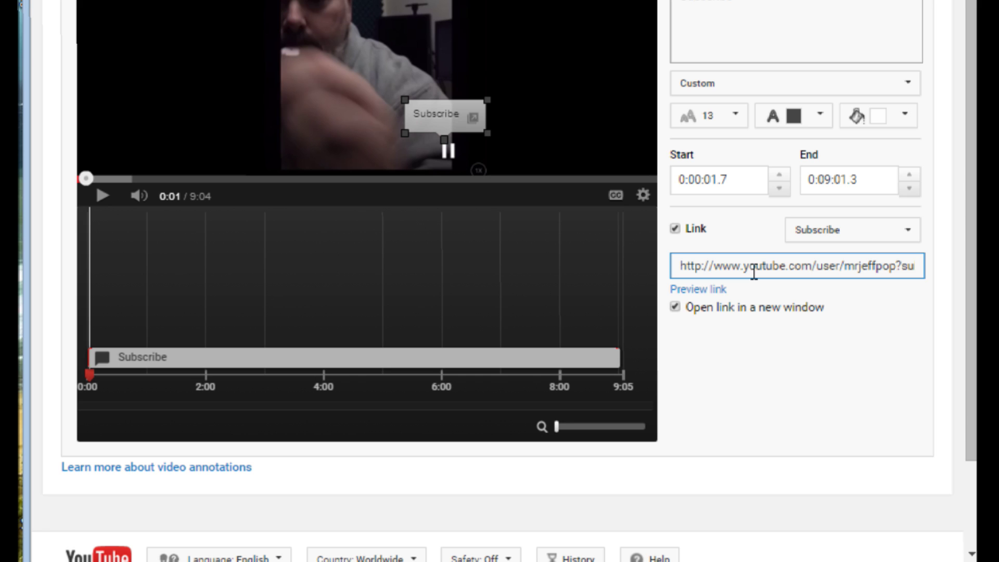
triple_click(902, 272)
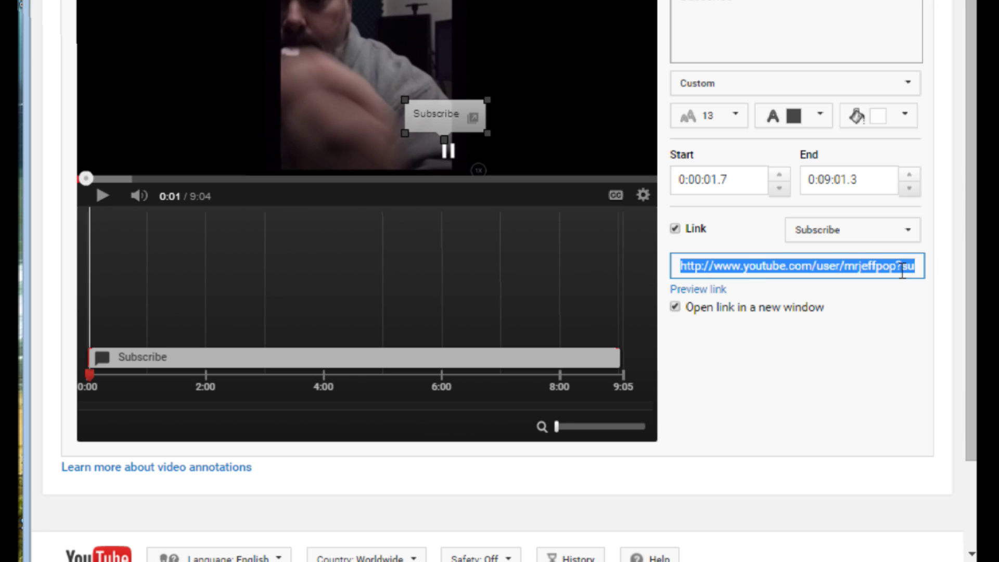
text(mr)
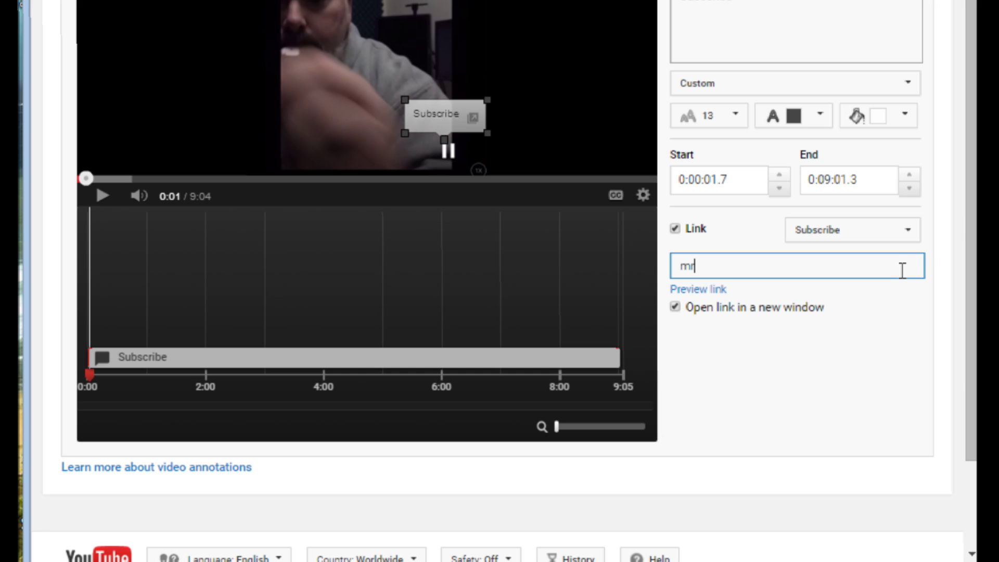
text(jeffpowers)
key(Tab)
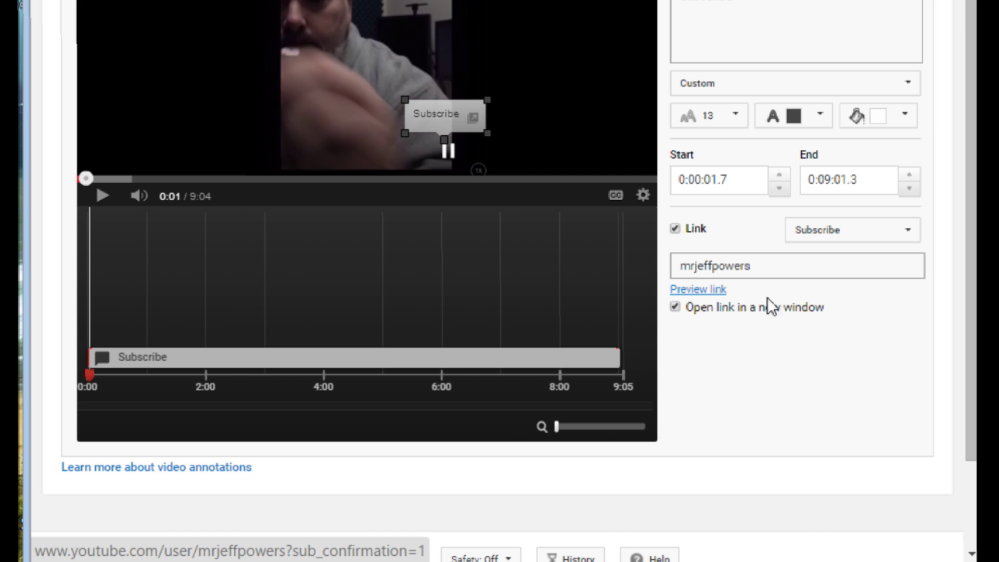
- Preview the bubble's subscribe link, close the preview and apply the annotation changes
click(710, 291)
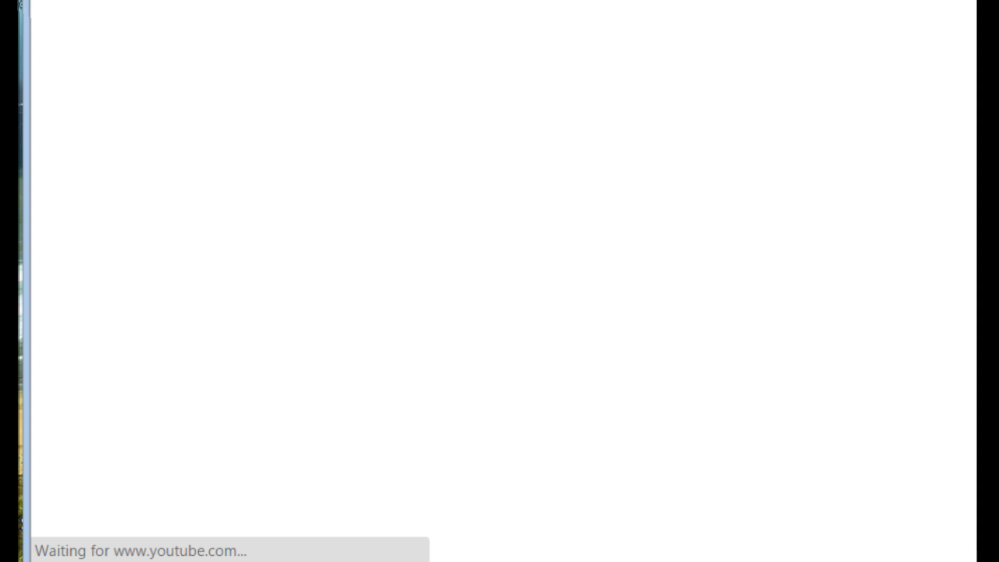
key(ctrl+w)
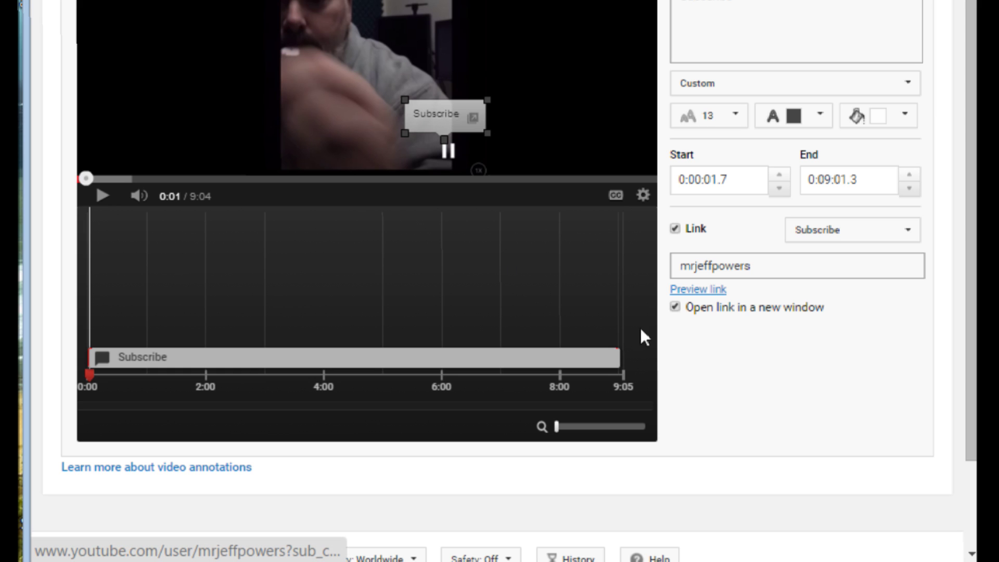
click(769, 45)
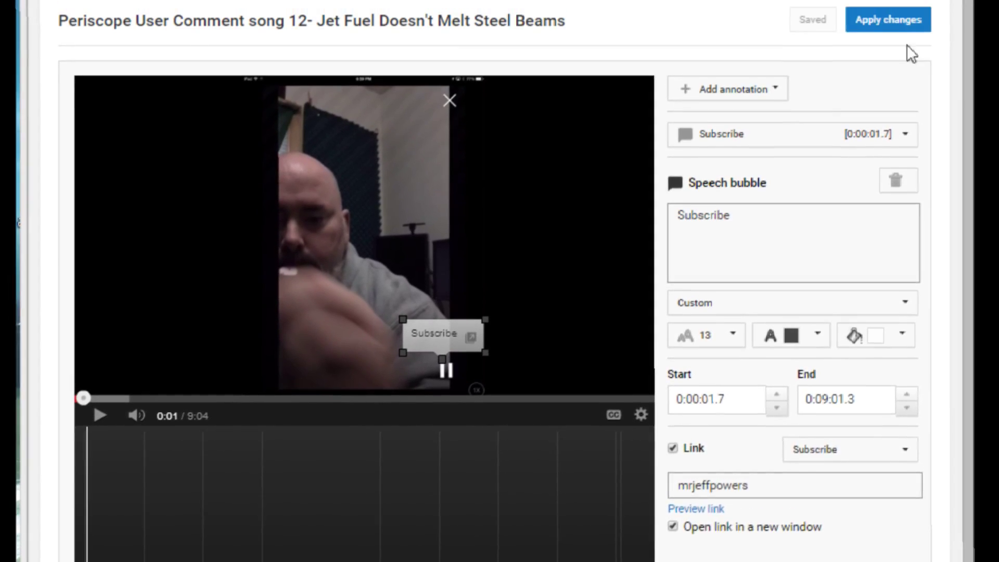
click(900, 20)
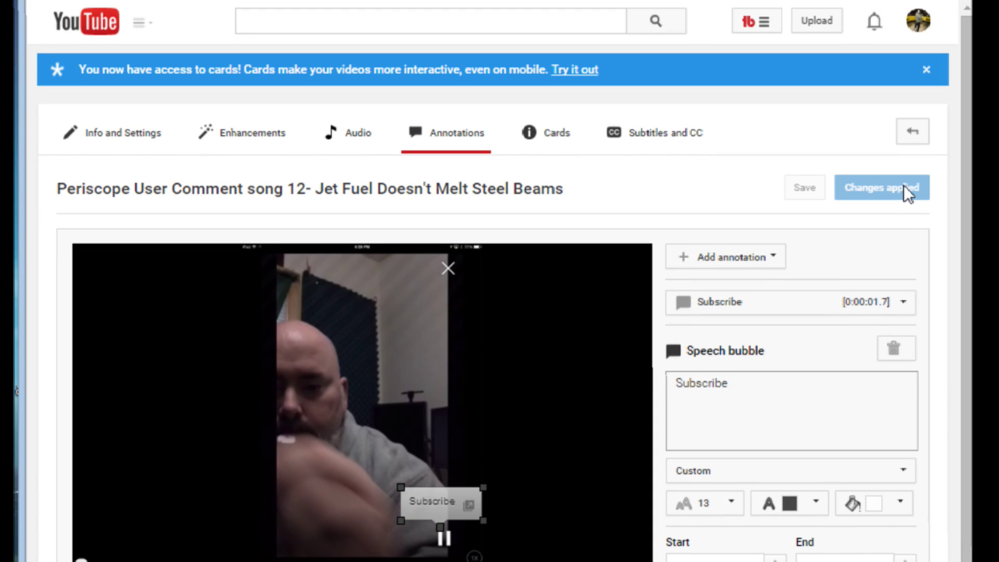
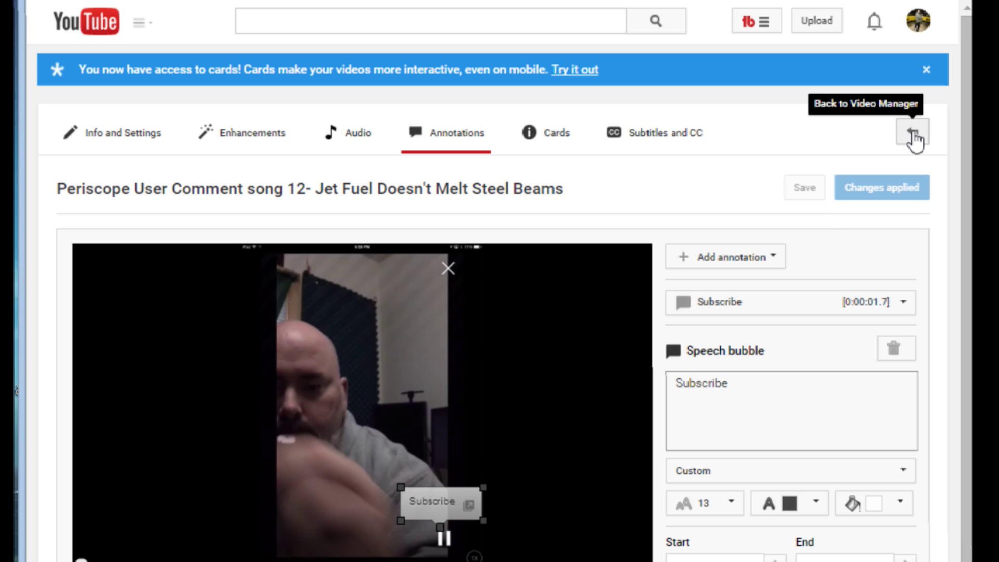
- Return to the Video Manager, open the Cards editor for the Jet Fuel video and set the timeline position to 0:20
click(913, 136)
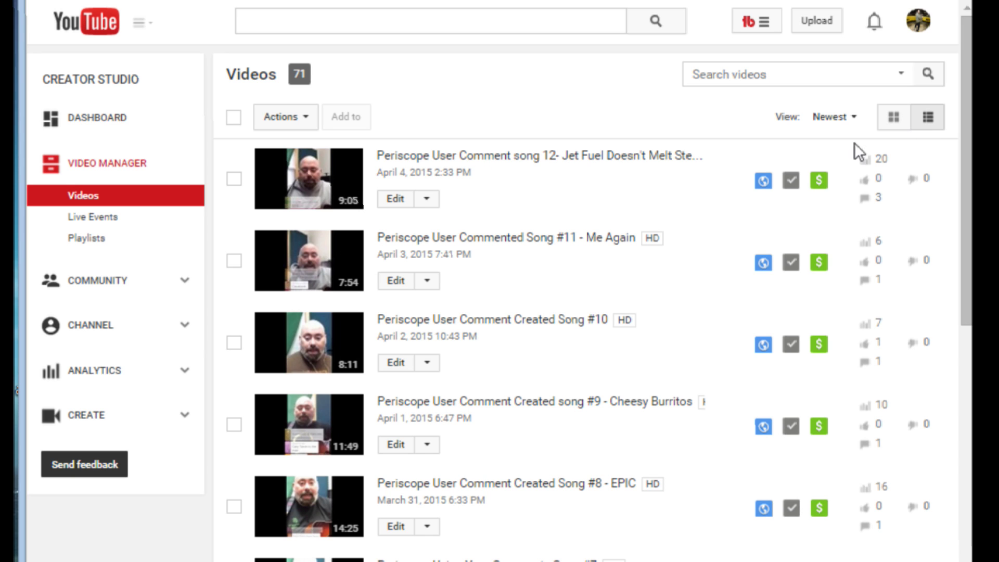
click(426, 200)
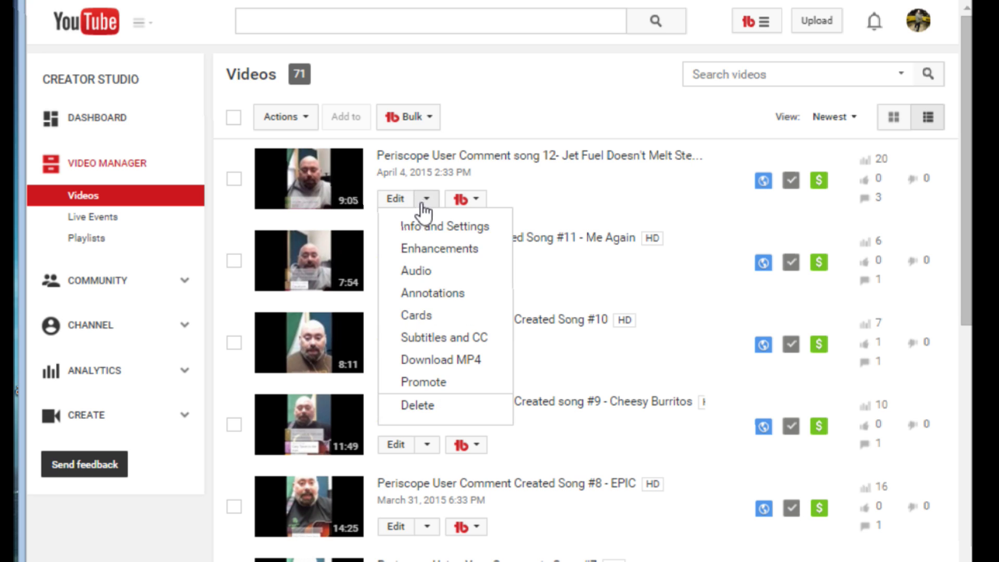
click(437, 313)
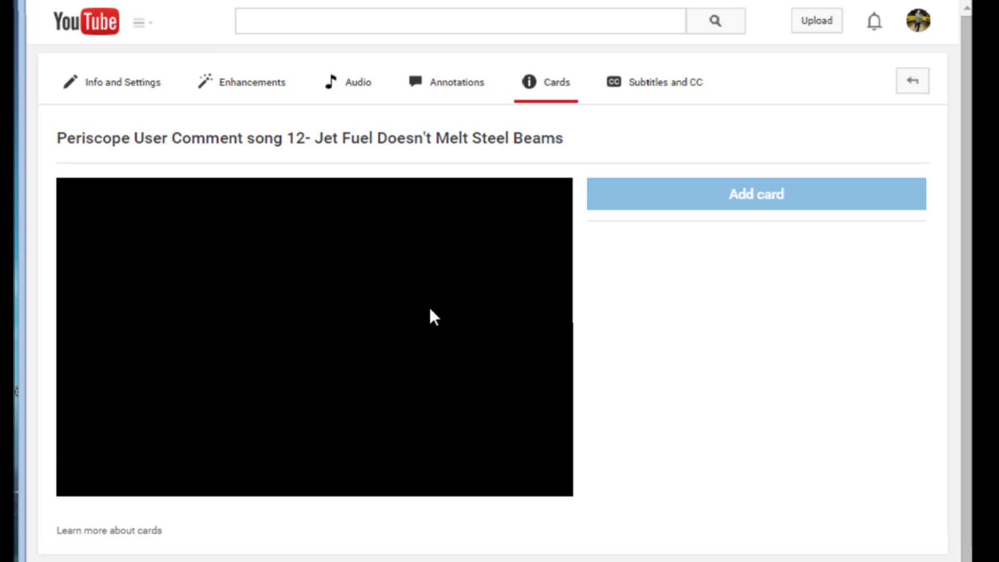
drag(56, 557, 69, 533)
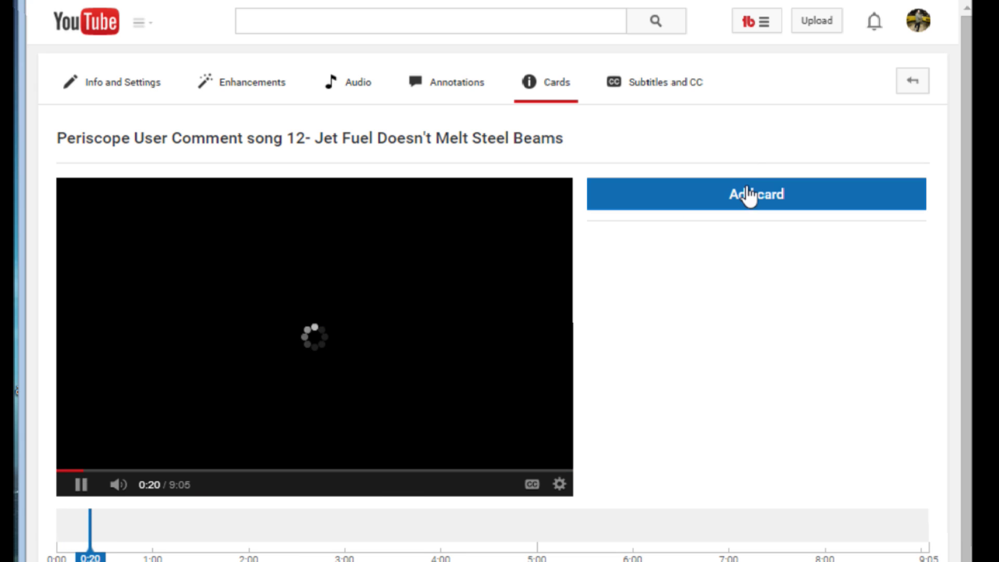
click(749, 192)
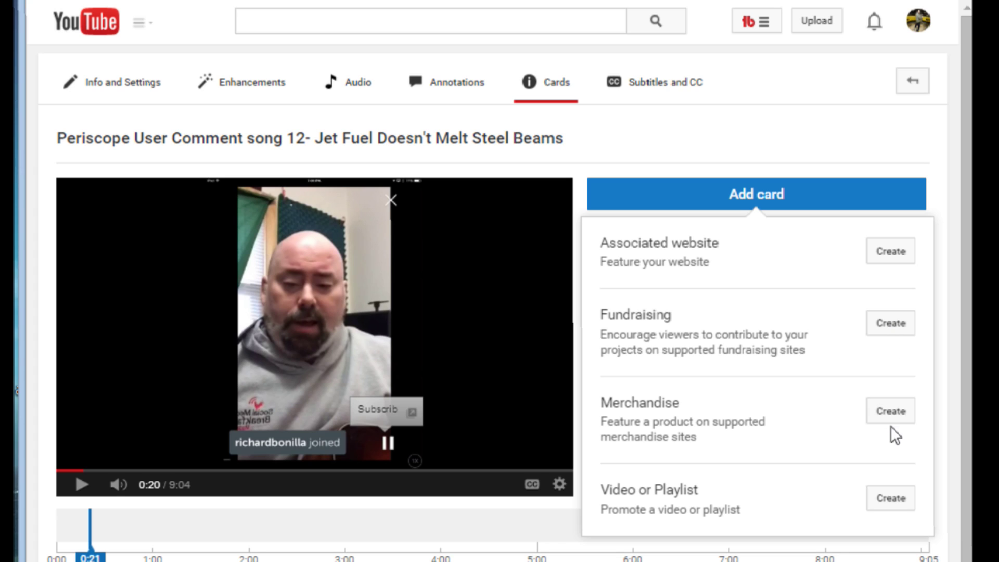
click(875, 252)
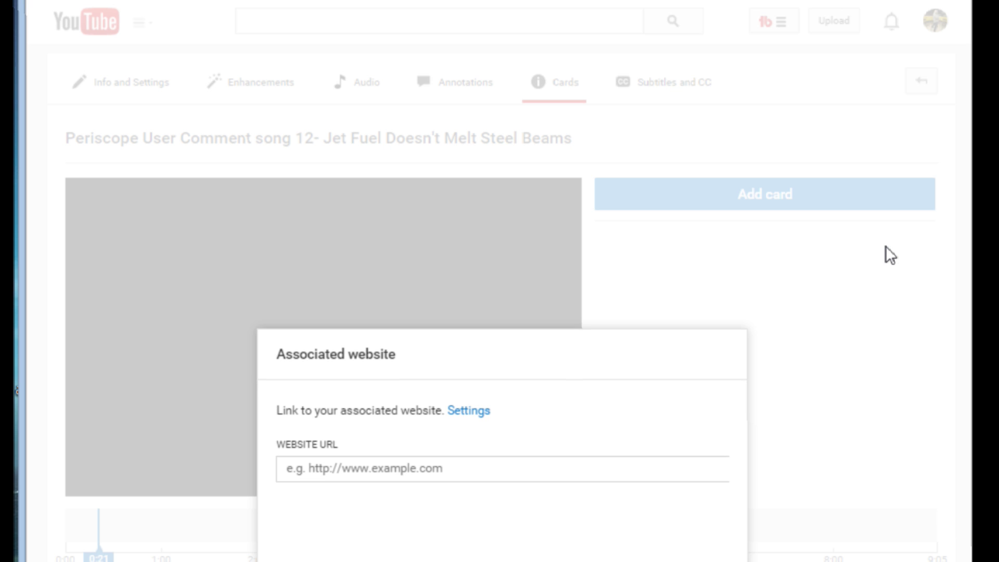
click(423, 469)
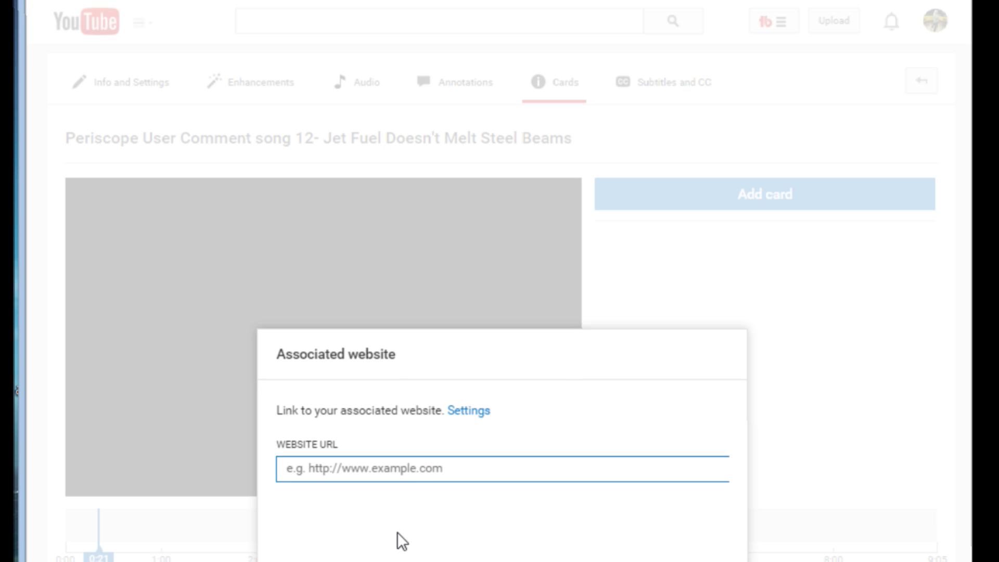
text(http:/)
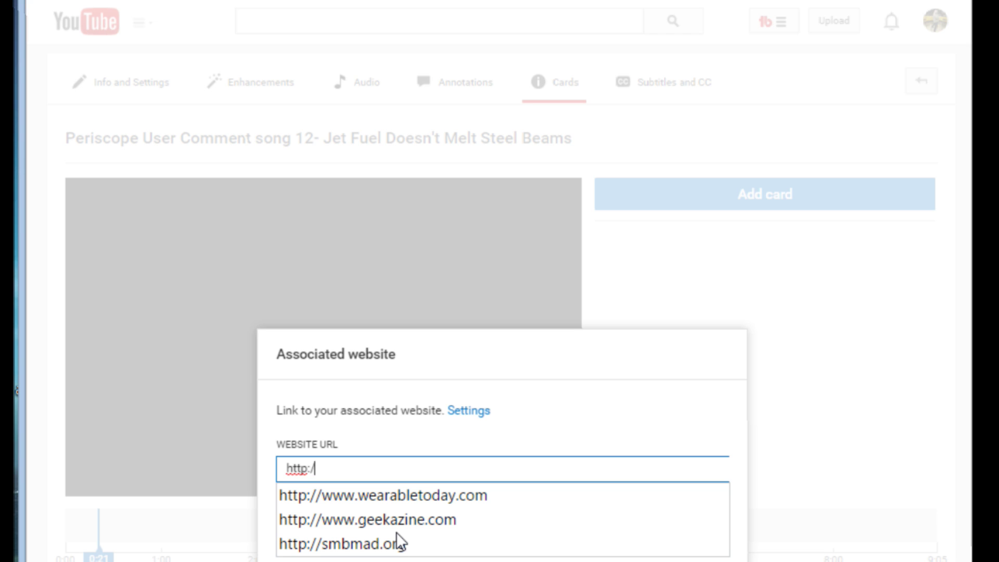
text(/www)
key(Down)
key(Down)
key(Return)
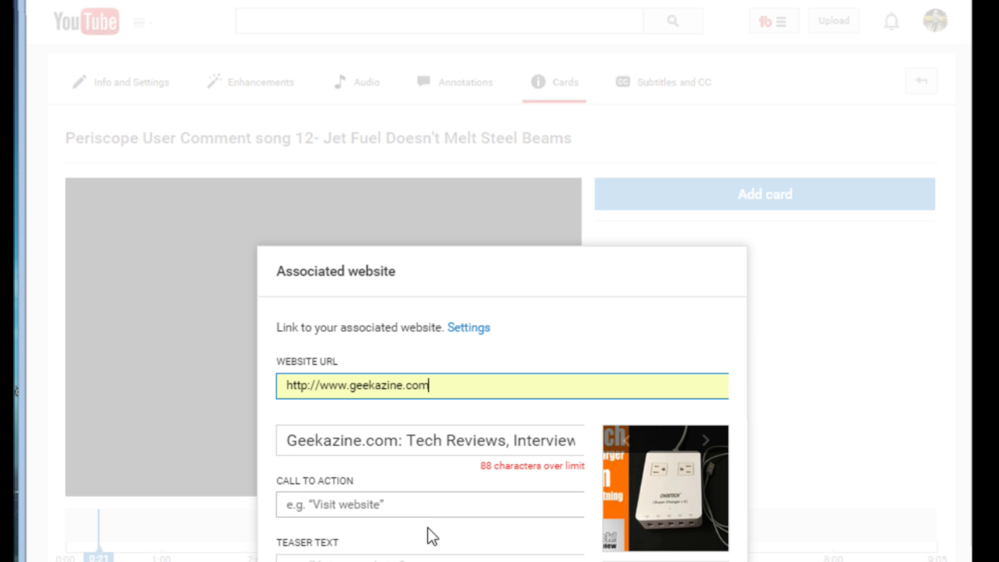
- Enter the call to action "Visit Geekazine" and teaser text "Be a Geek!", shorten the title to "Geekazine.com" and create the card
click(424, 507)
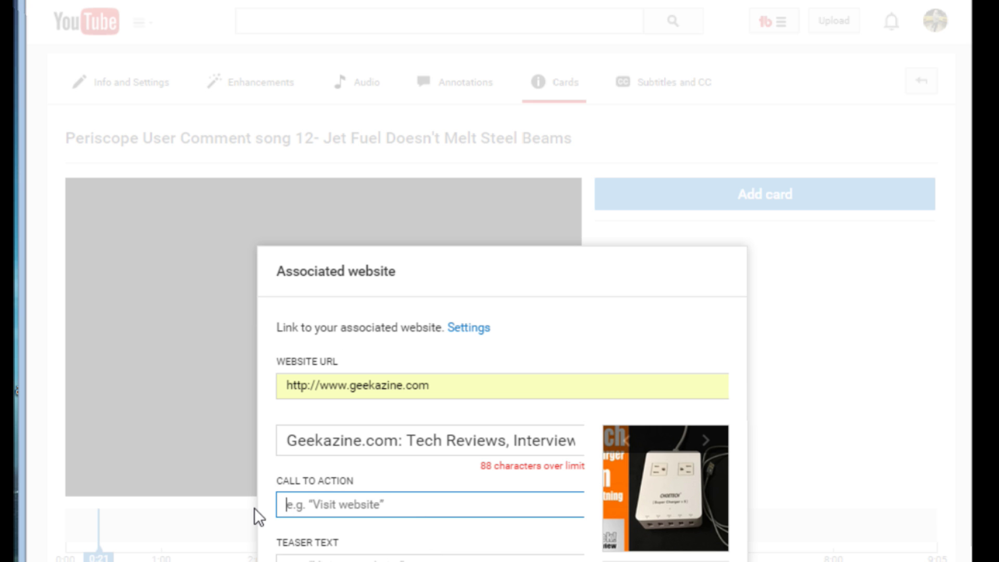
text(Visit Ge)
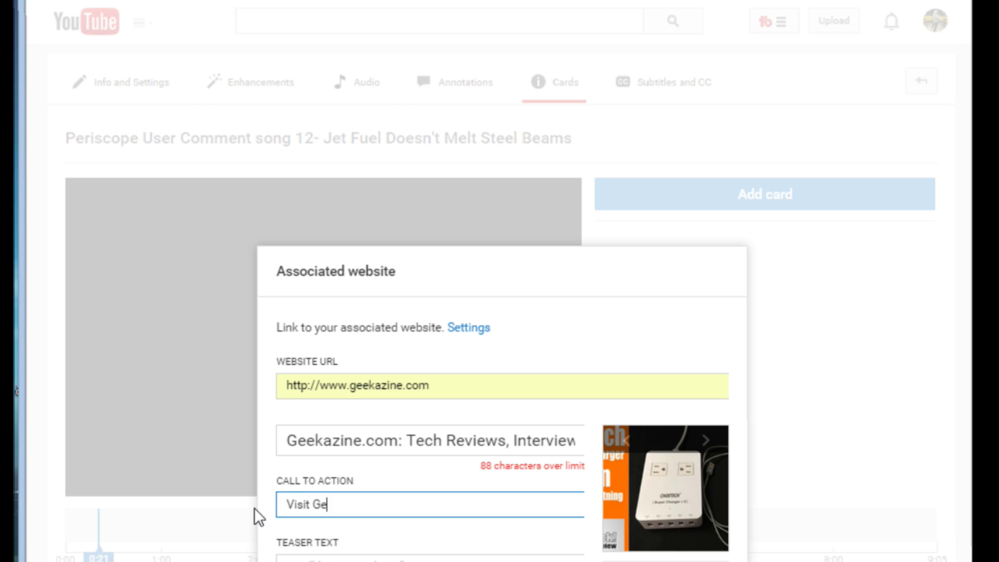
text(ekazine)
key(Tab)
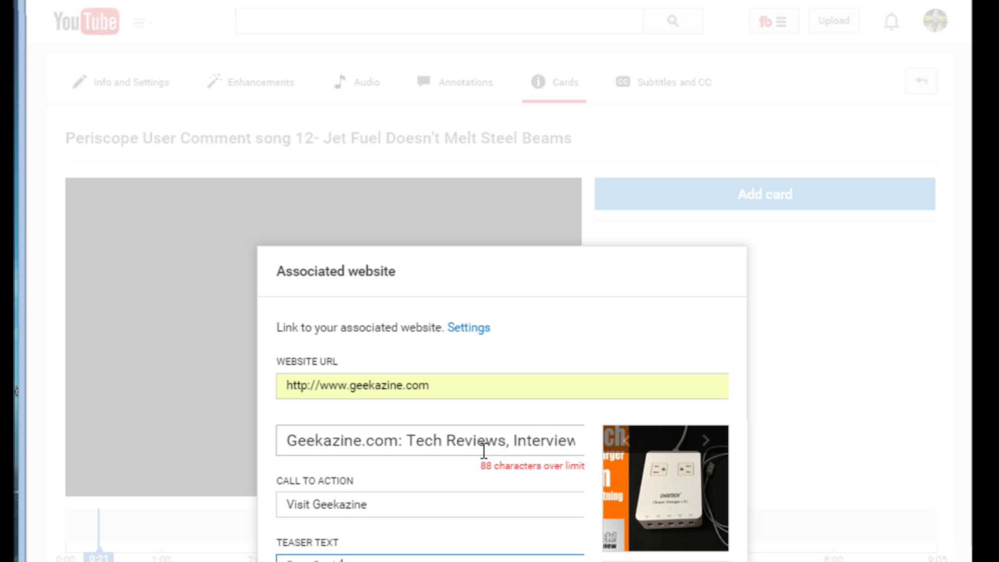
drag(399, 439, 809, 441)
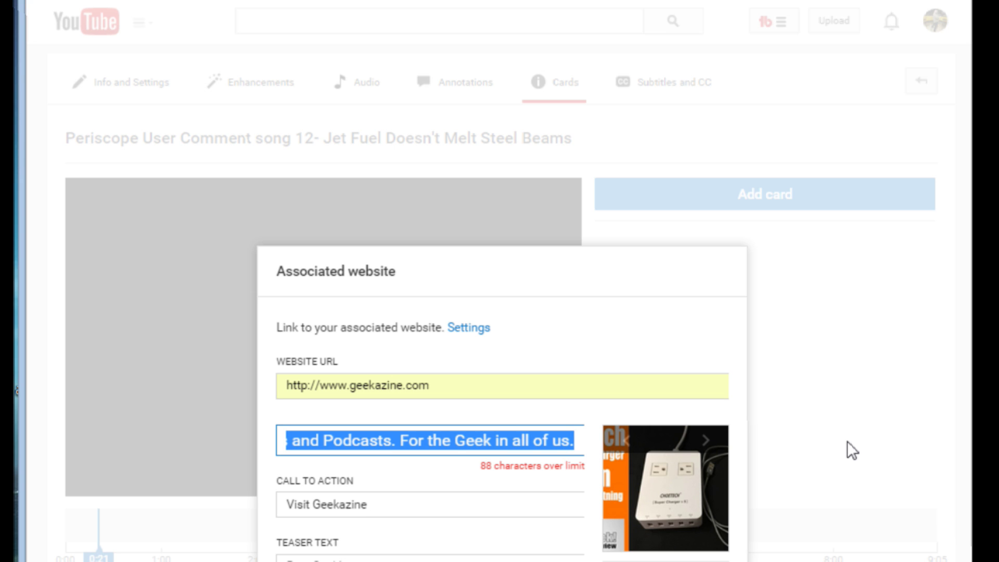
key(BackSpace)
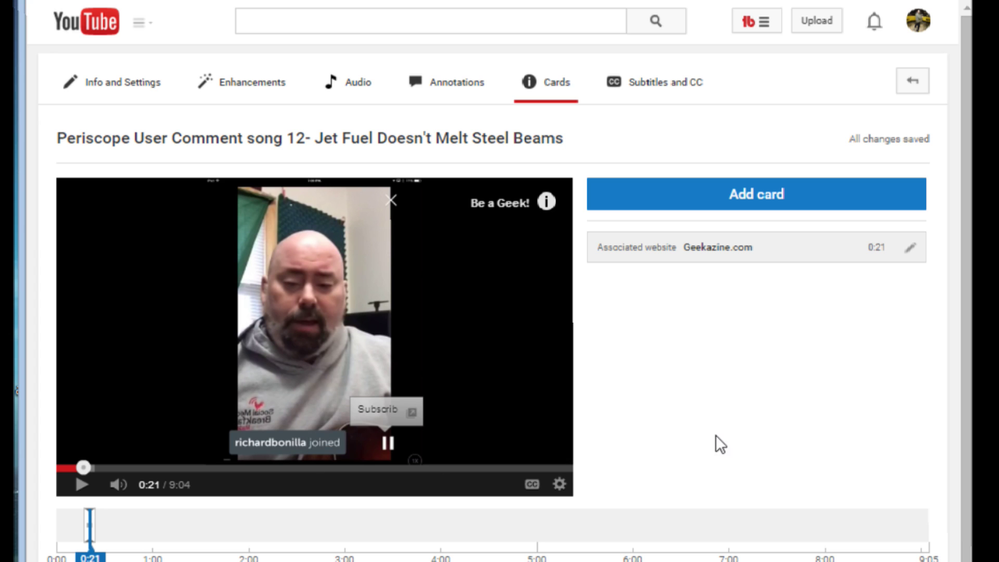
- Return to the Video Manager, open Bulk Copy Annotations for the Jet Fuel video and select its Subscribe speech bubble
click(911, 86)
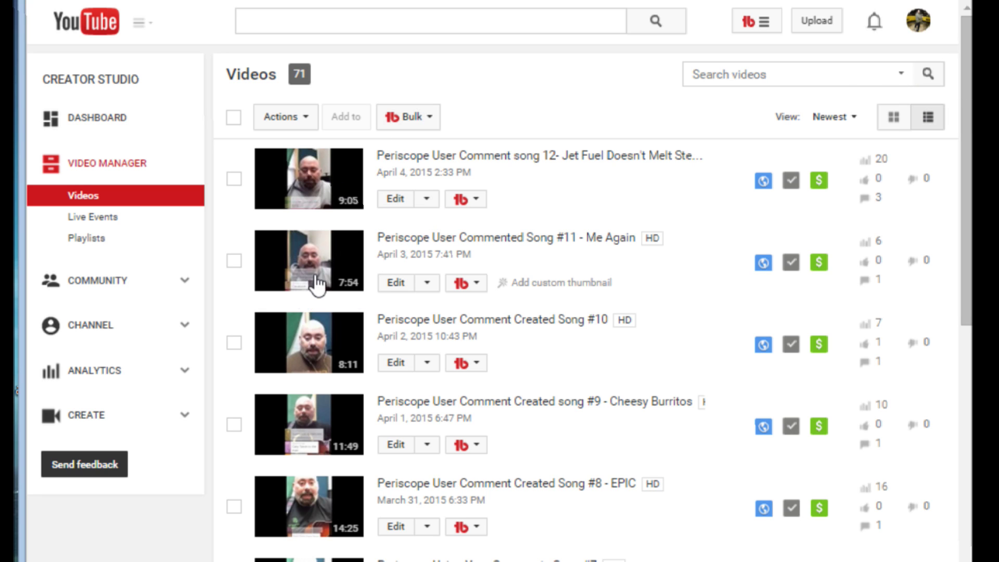
click(428, 200)
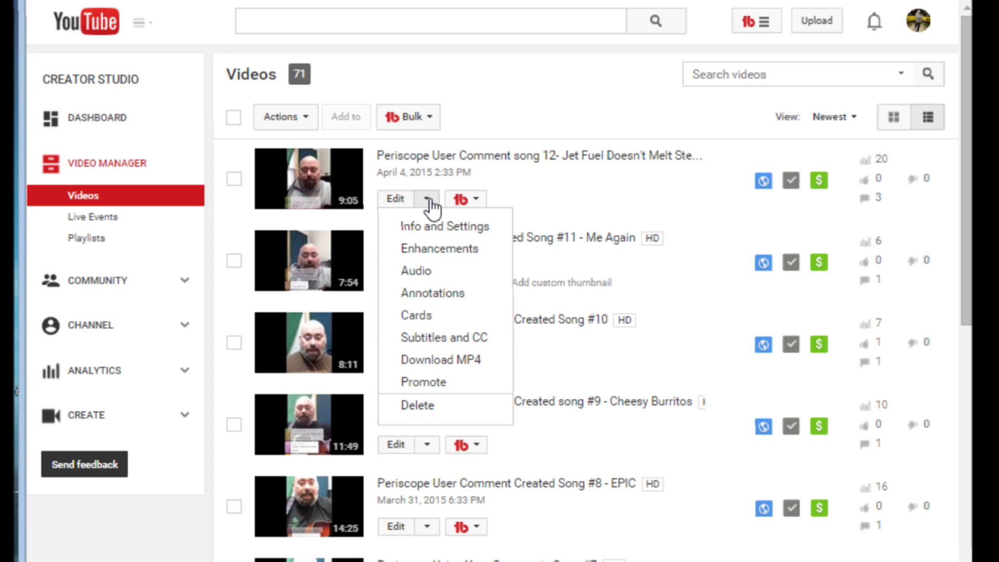
click(430, 200)
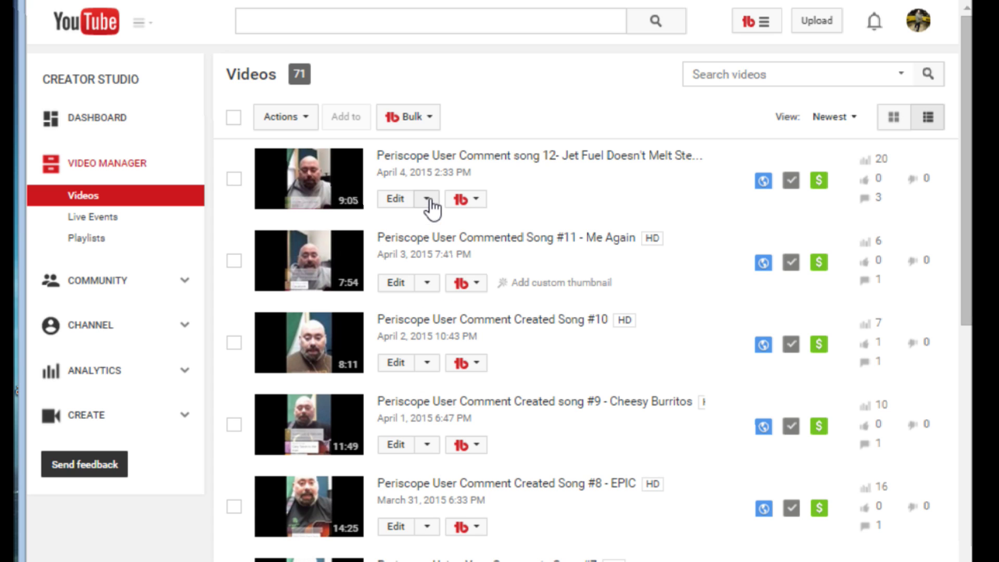
click(476, 205)
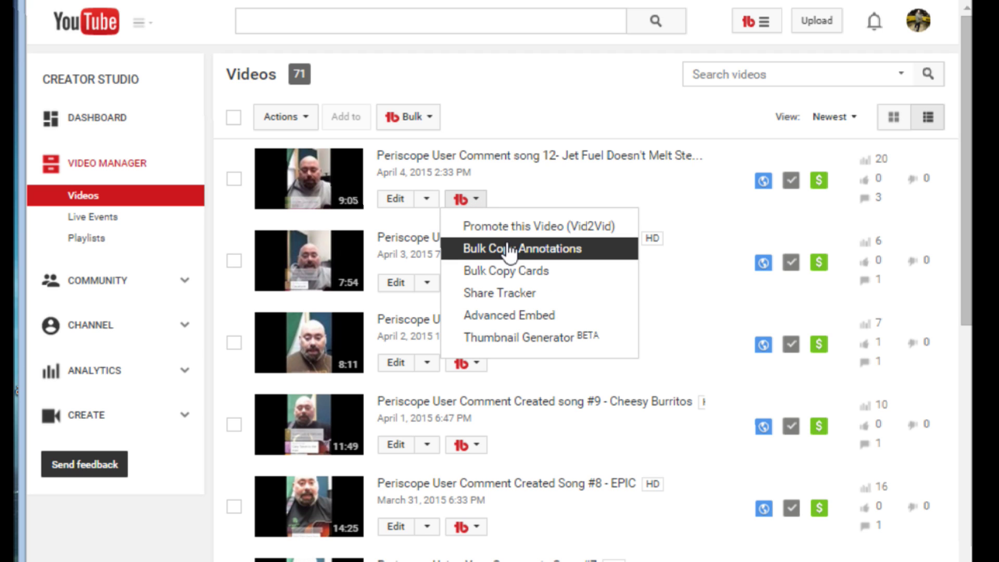
click(551, 254)
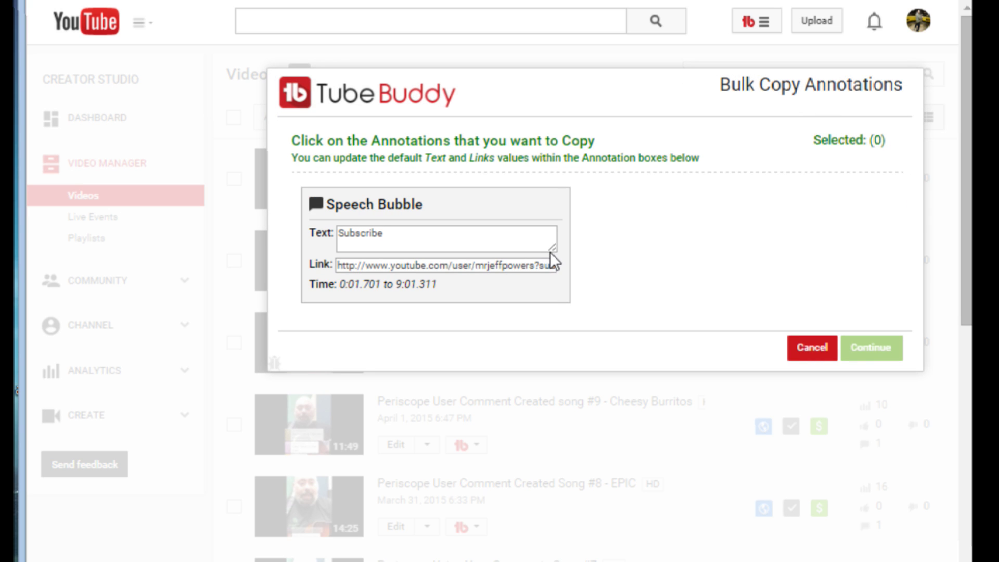
click(463, 208)
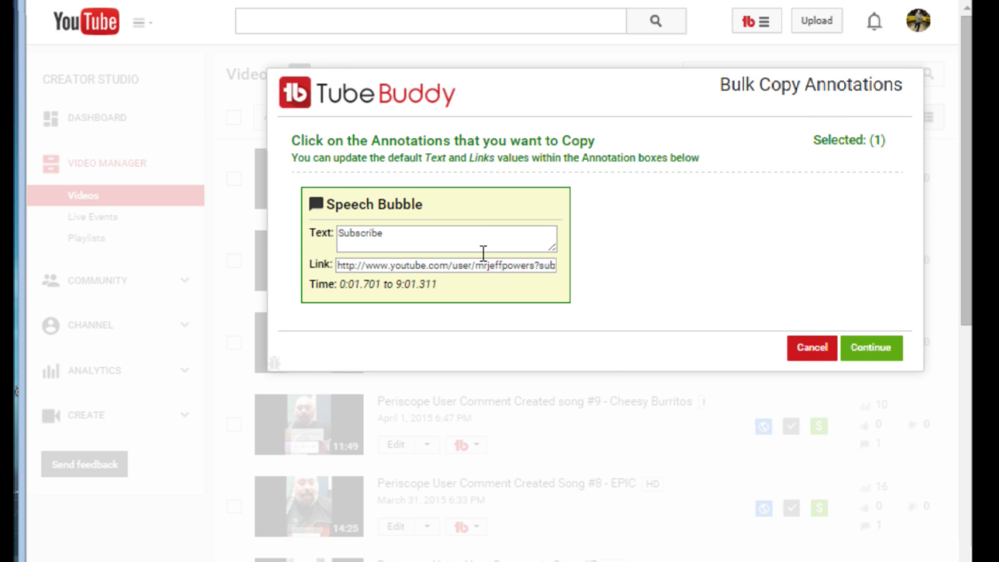
- Choose the full list of all videos as the annotation's copy destination and load the list
click(879, 354)
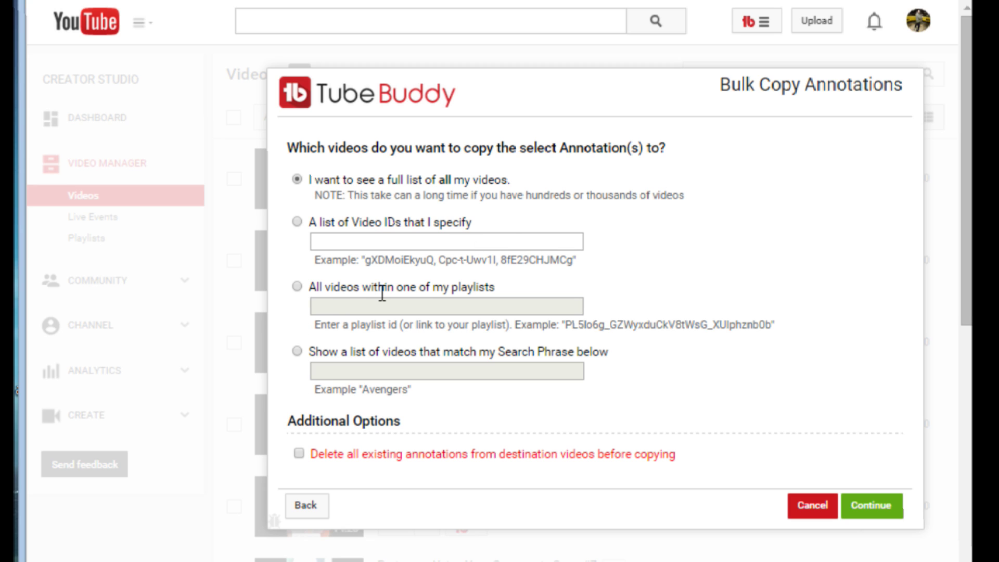
click(297, 287)
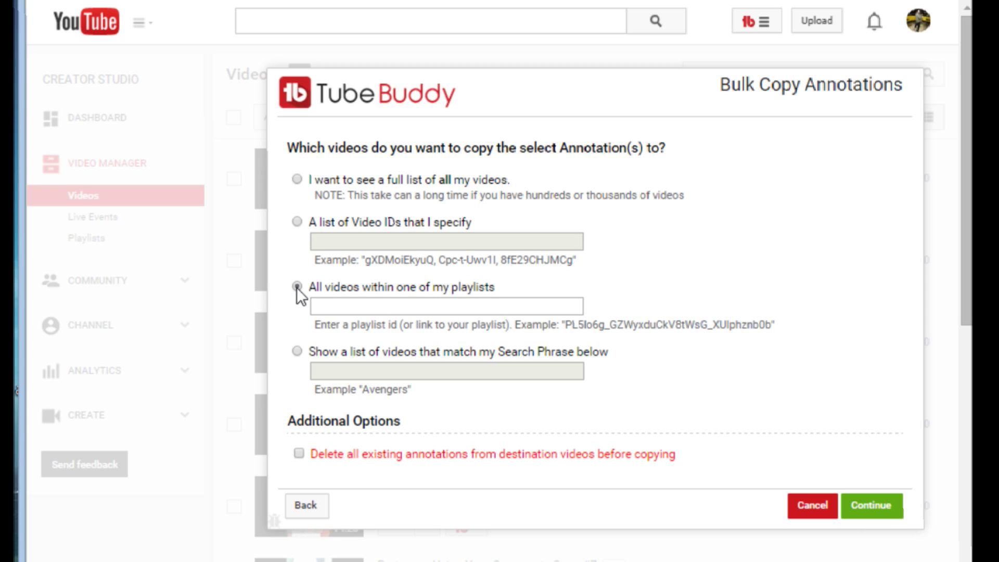
click(297, 180)
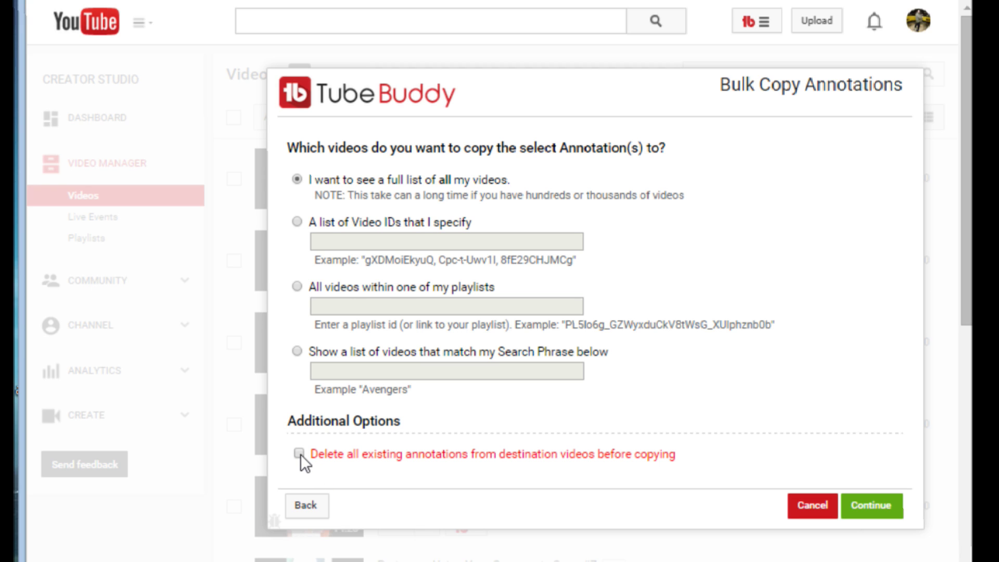
click(882, 514)
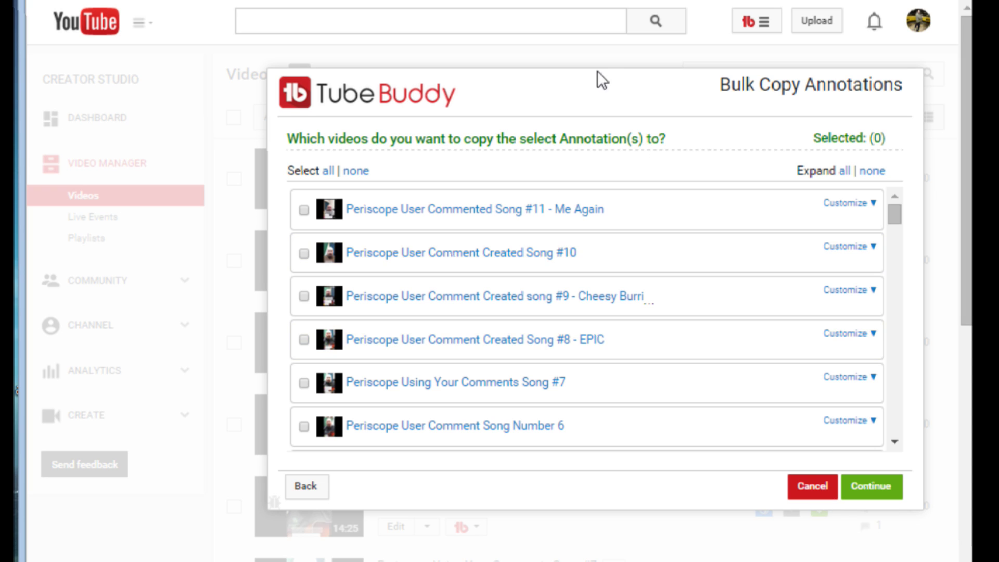
- Select all listed videos as destinations and start bulk copying the annotation
click(304, 211)
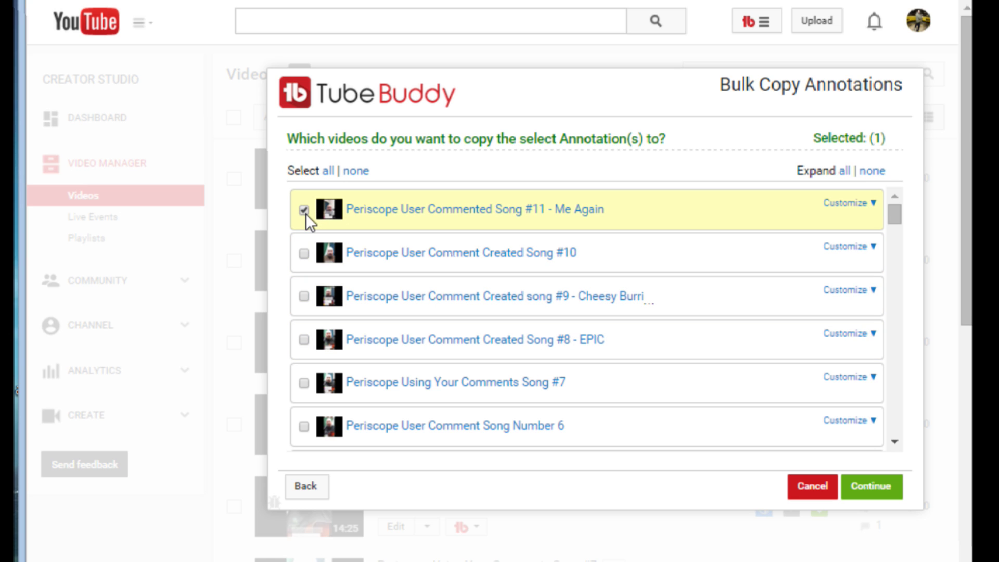
click(304, 210)
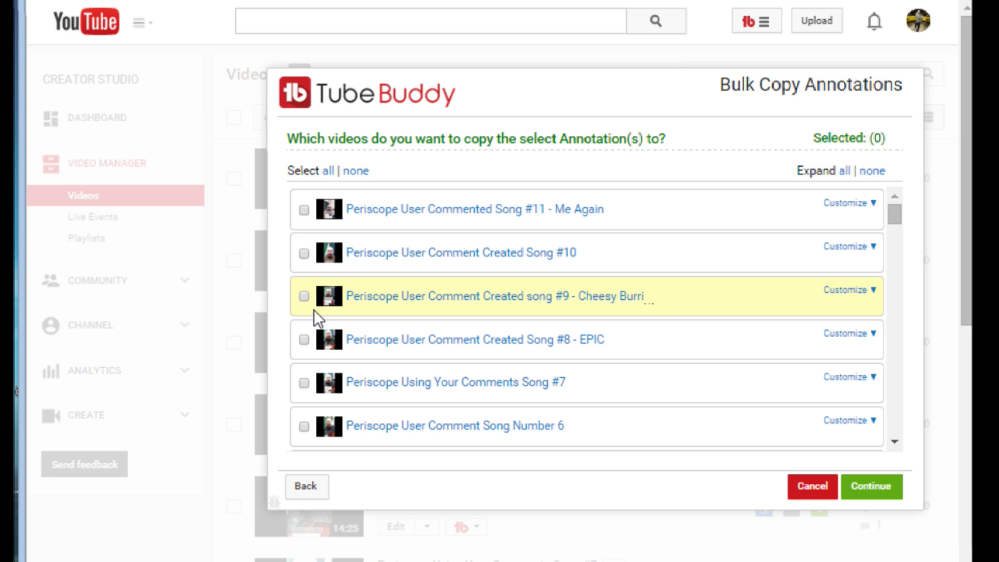
click(328, 172)
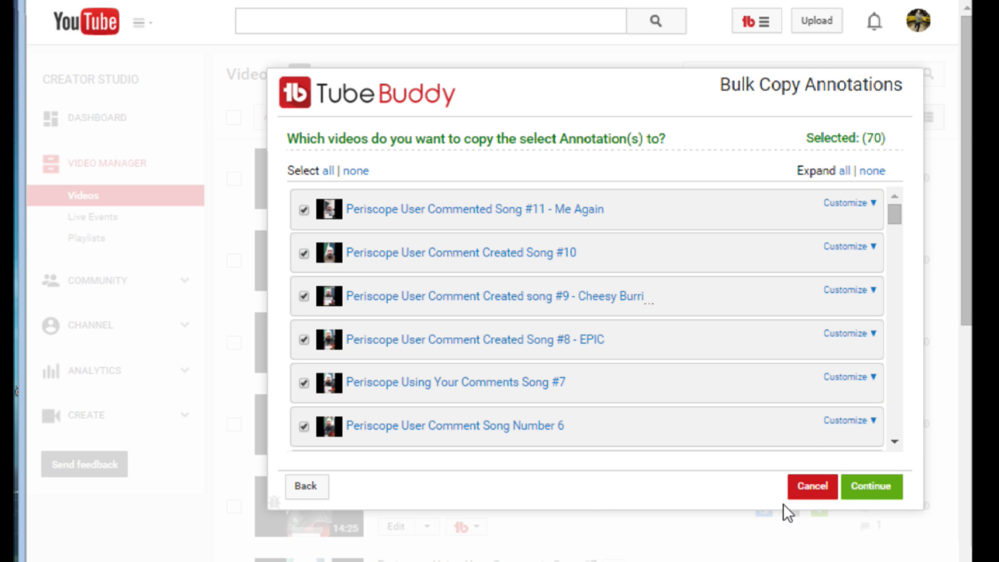
click(863, 489)
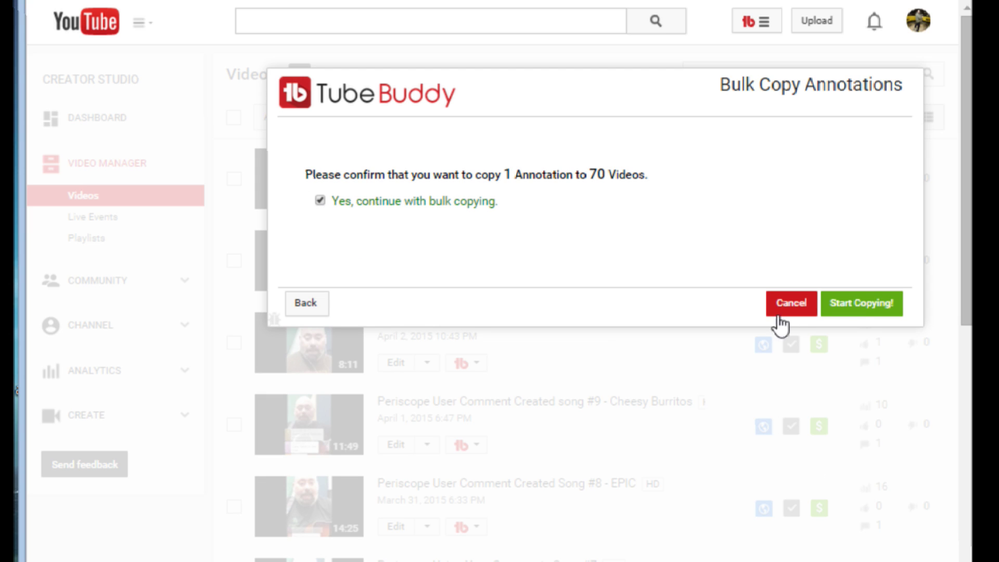
click(861, 303)
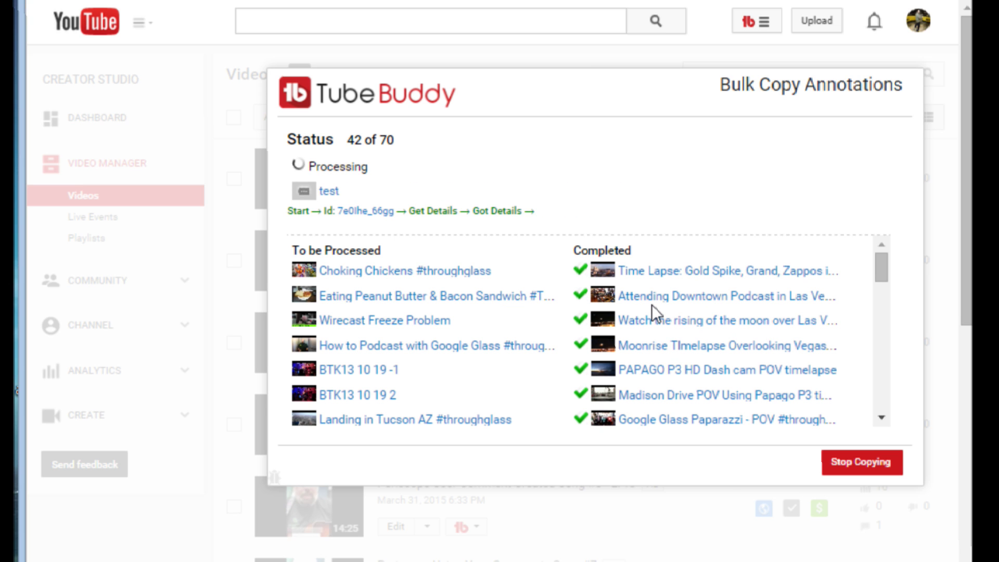
- Stop the bulk annotation copying and close the Bulk Copy Annotations dialog
click(870, 463)
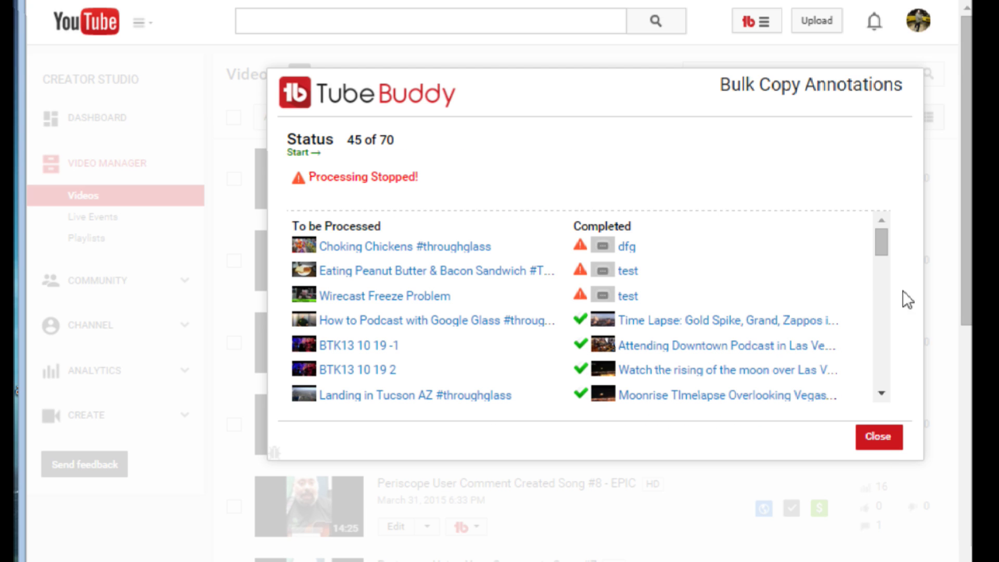
drag(883, 245, 906, 239)
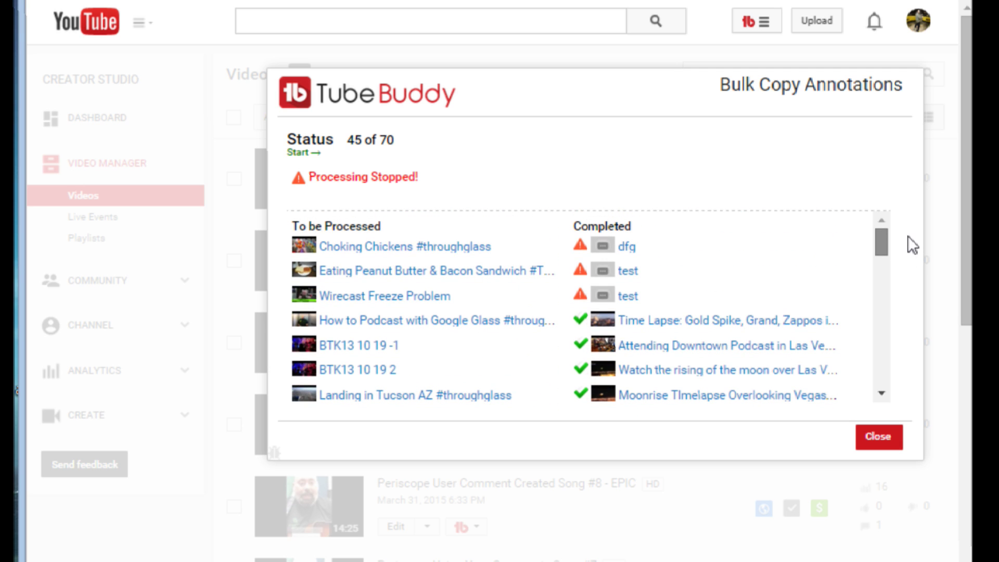
mouse_move(907, 239)
mouse_down()
mouse_move(903, 356)
mouse_move(906, 238)
mouse_up()
click(879, 443)
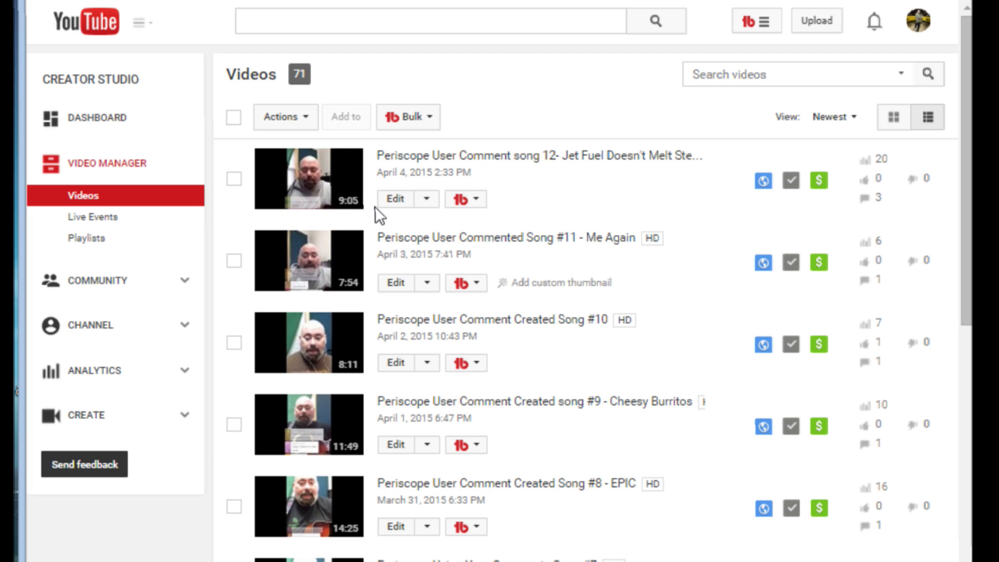
- Open Bulk Copy Cards for the Jet Fuel video and select its Associated website card for copying
click(475, 202)
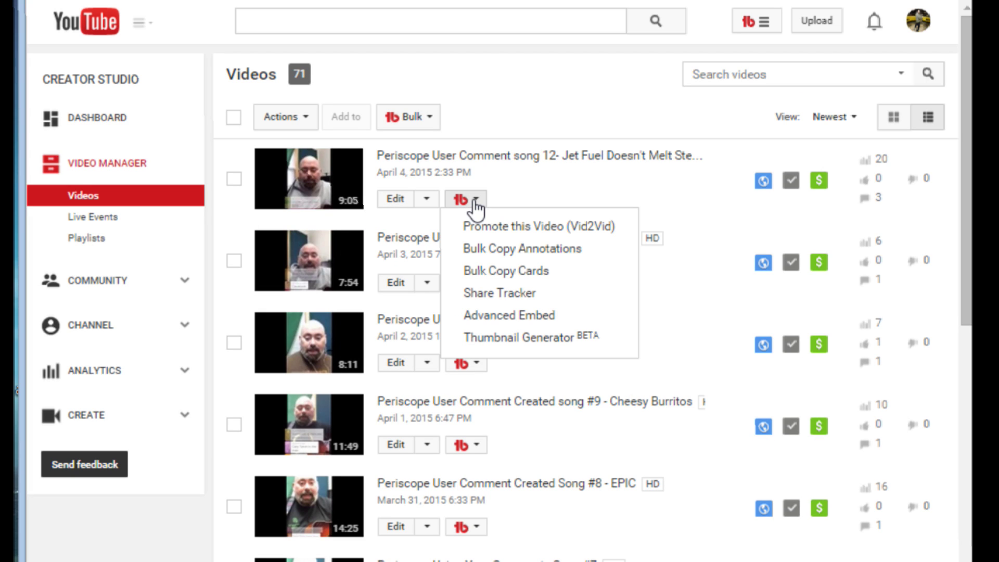
click(518, 270)
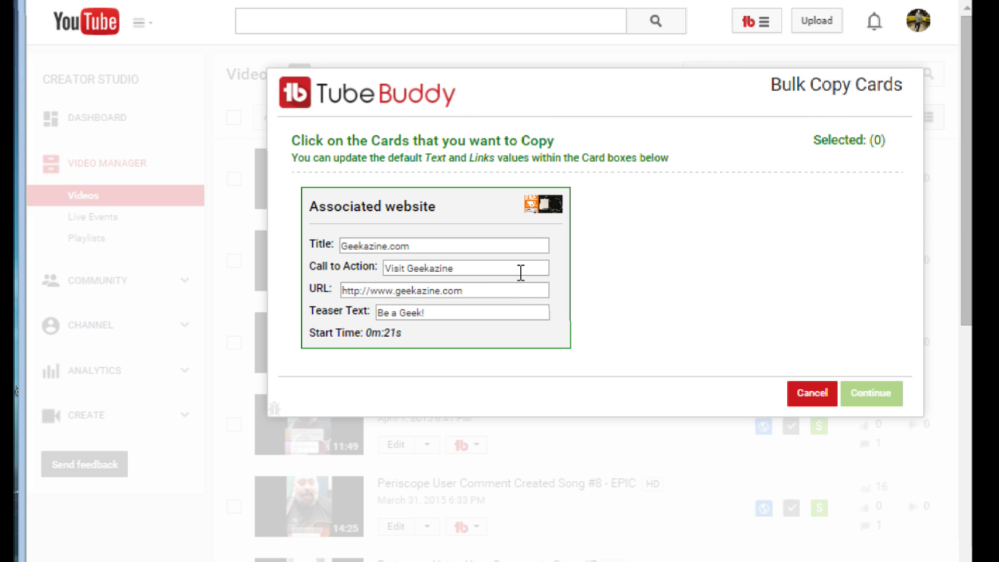
click(447, 213)
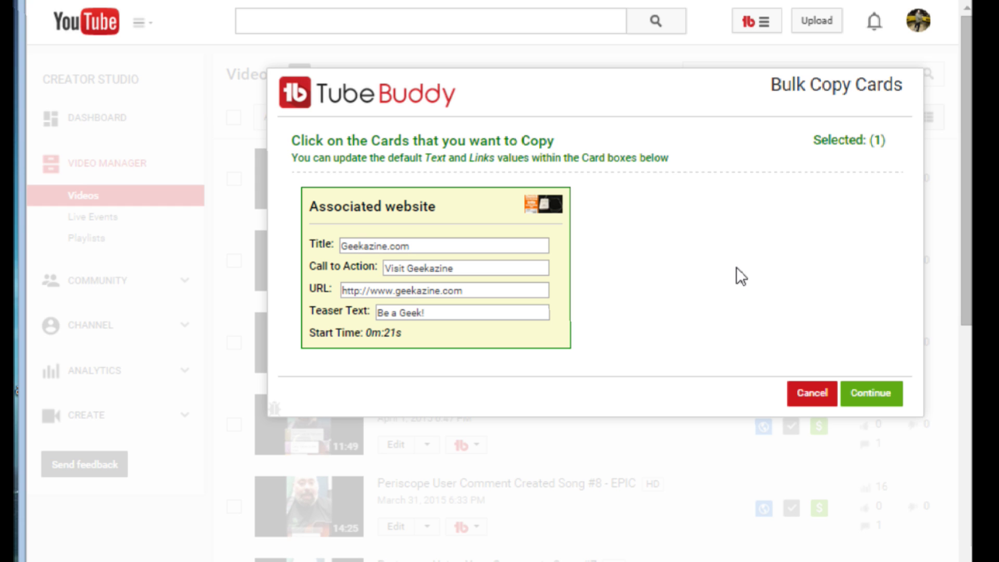
click(876, 396)
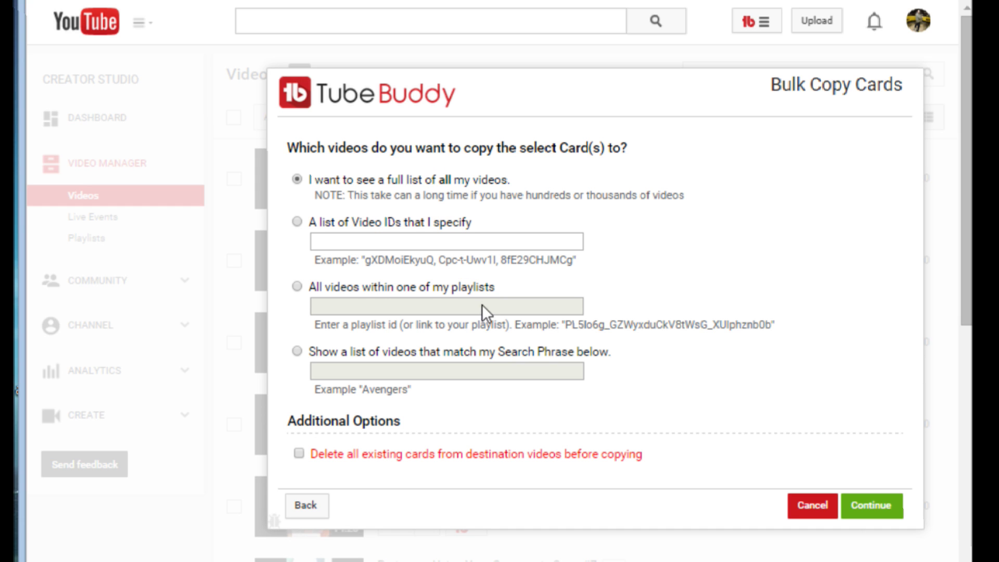
- Load the full video list and select the first six videos, from Song #11 to Song Number 6, as the card's destinations
click(884, 502)
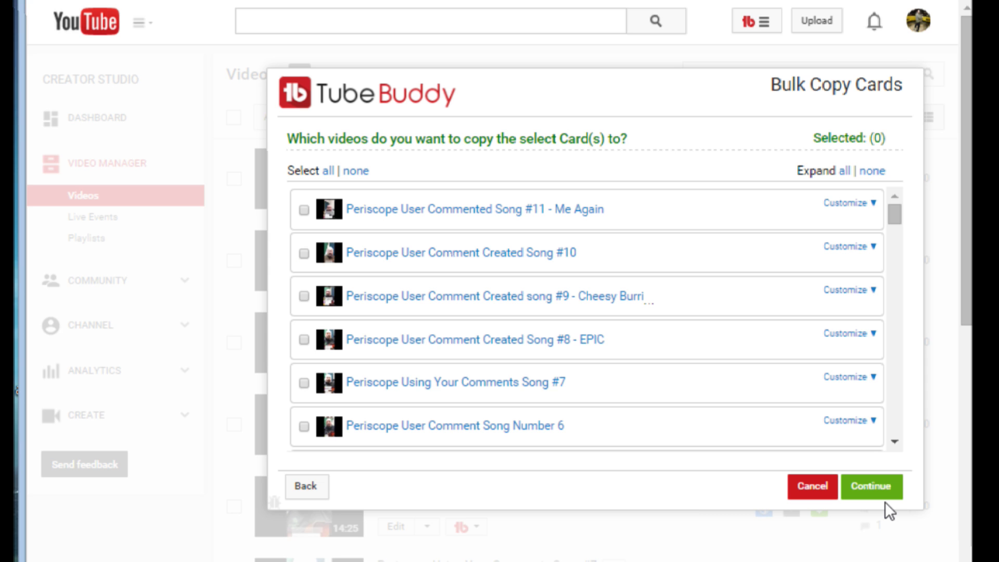
click(327, 170)
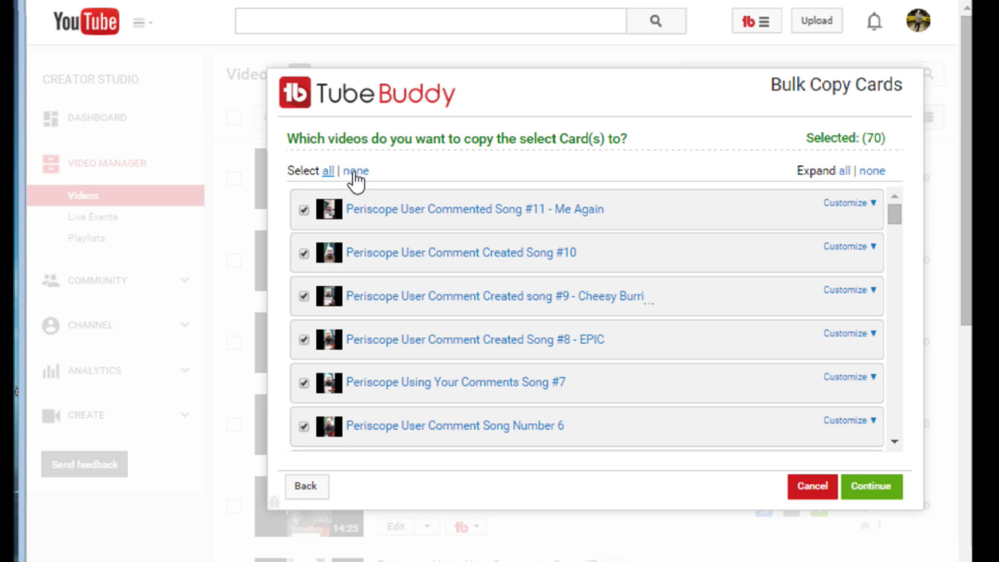
click(356, 172)
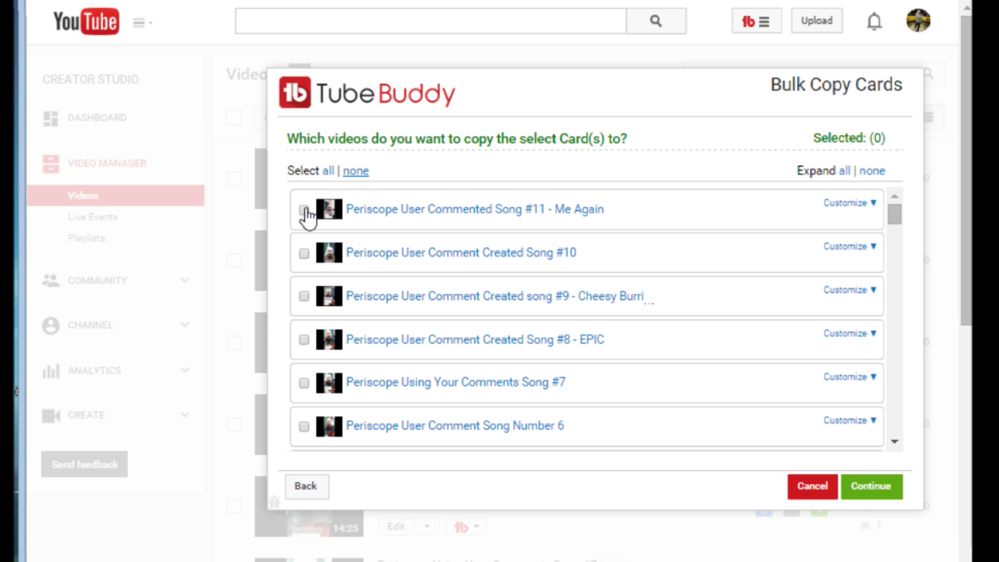
click(304, 254)
click(304, 296)
click(304, 339)
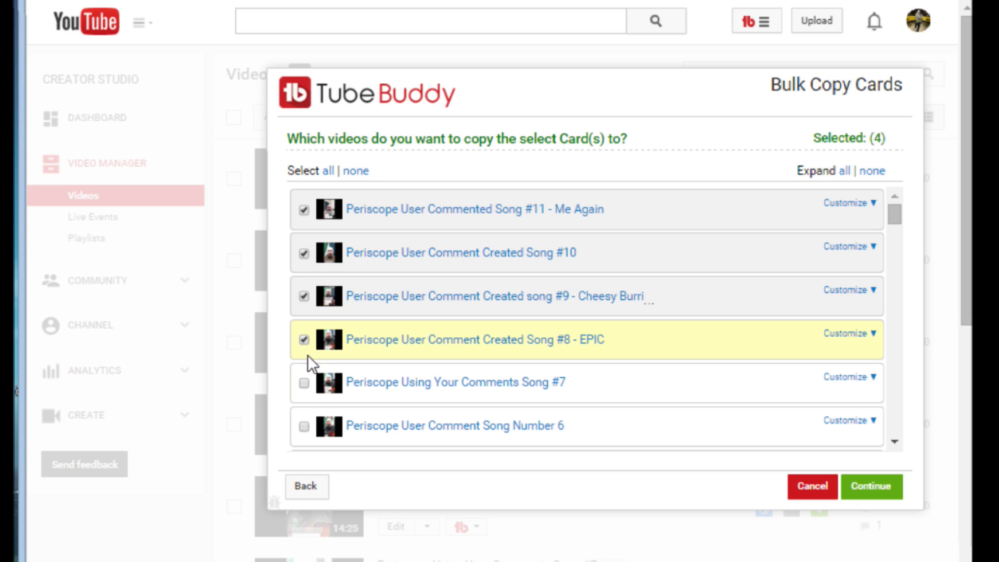
click(304, 383)
click(304, 426)
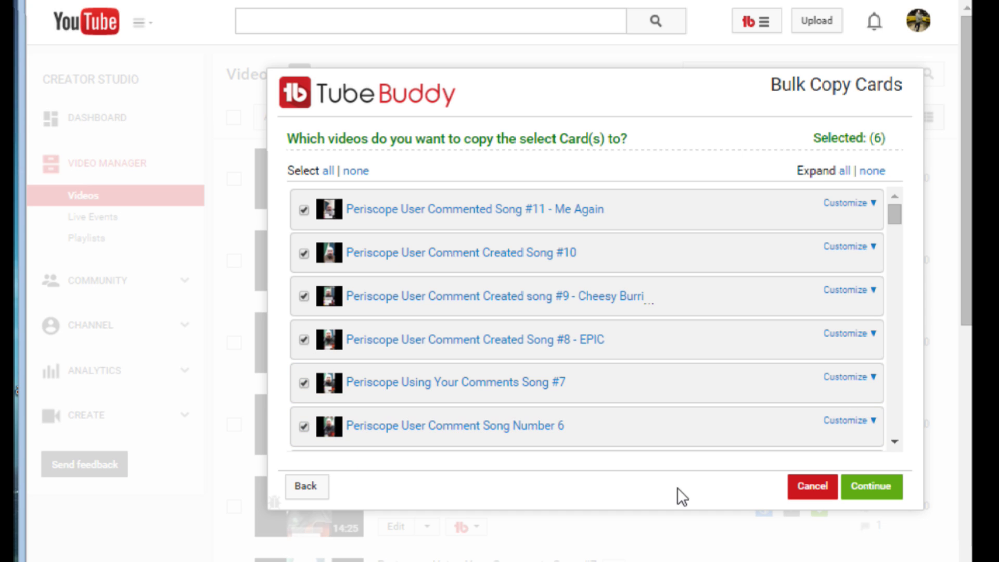
- Confirm and run the bulk copy of the card to the six selected videos, and close the Bulk Copy Cards dialog
click(889, 489)
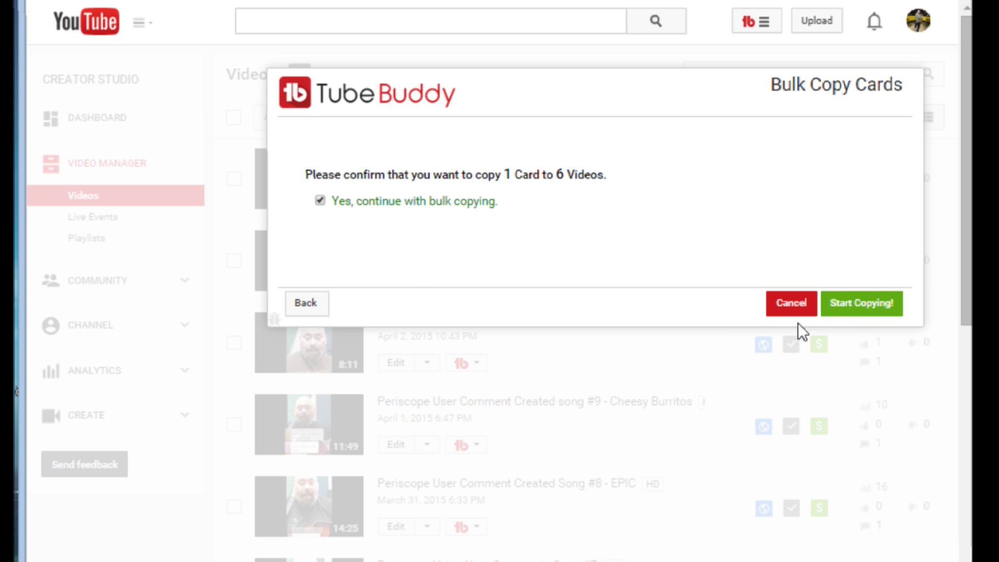
click(853, 304)
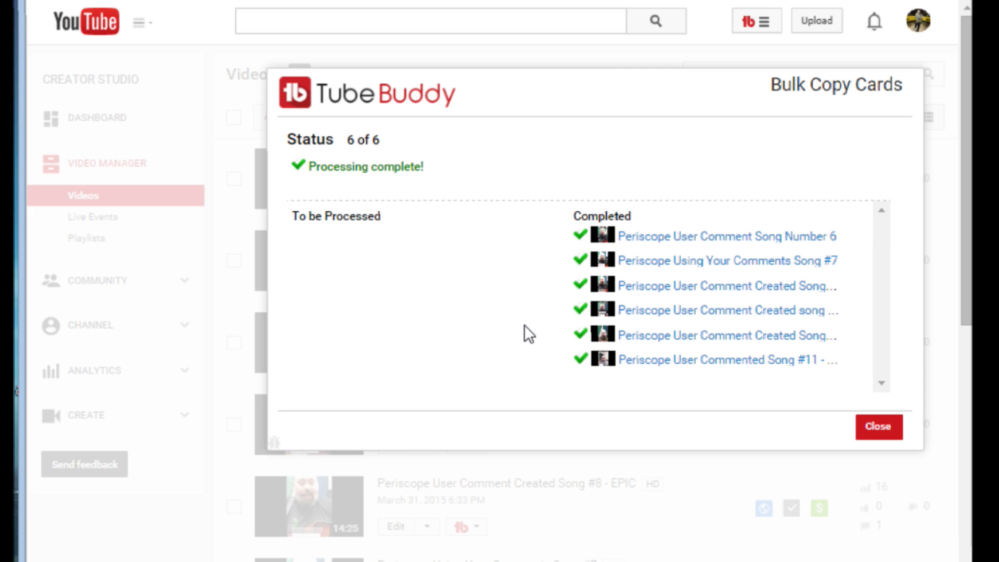
click(888, 427)
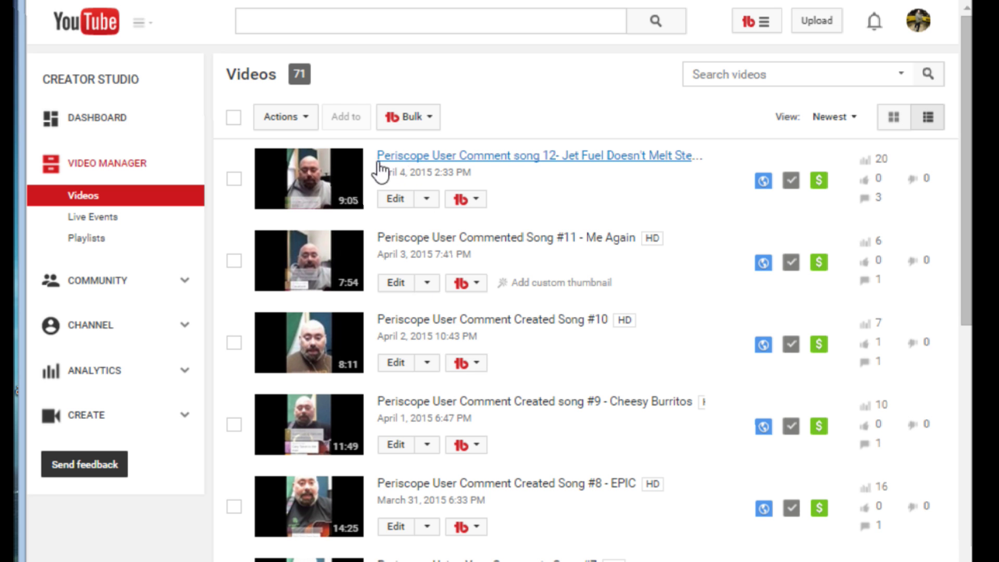
- Open the Song #11 - Me Again video, skip its ad, mute it, jump ahead to about 0:18 and check its Subscribe annotations
click(424, 237)
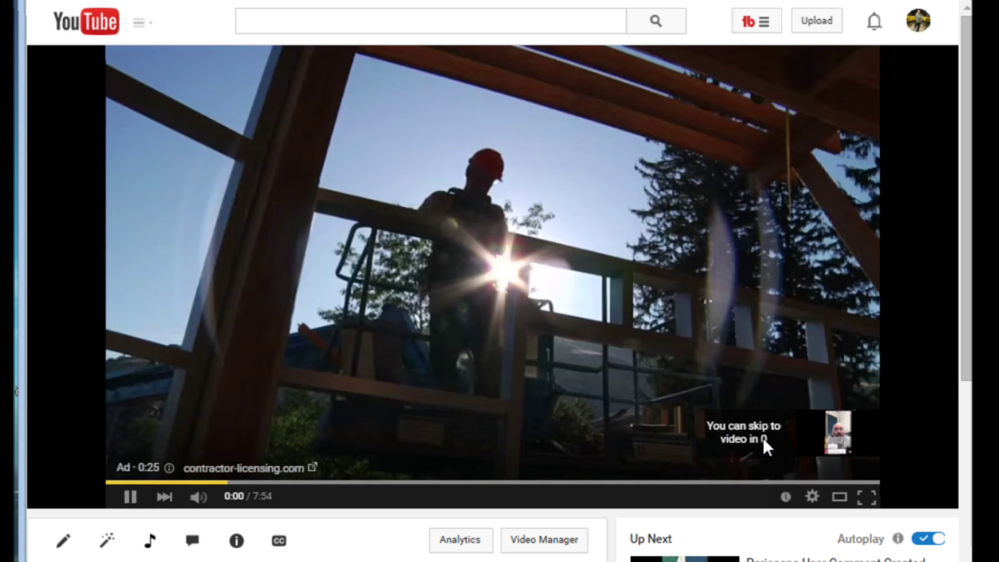
click(767, 441)
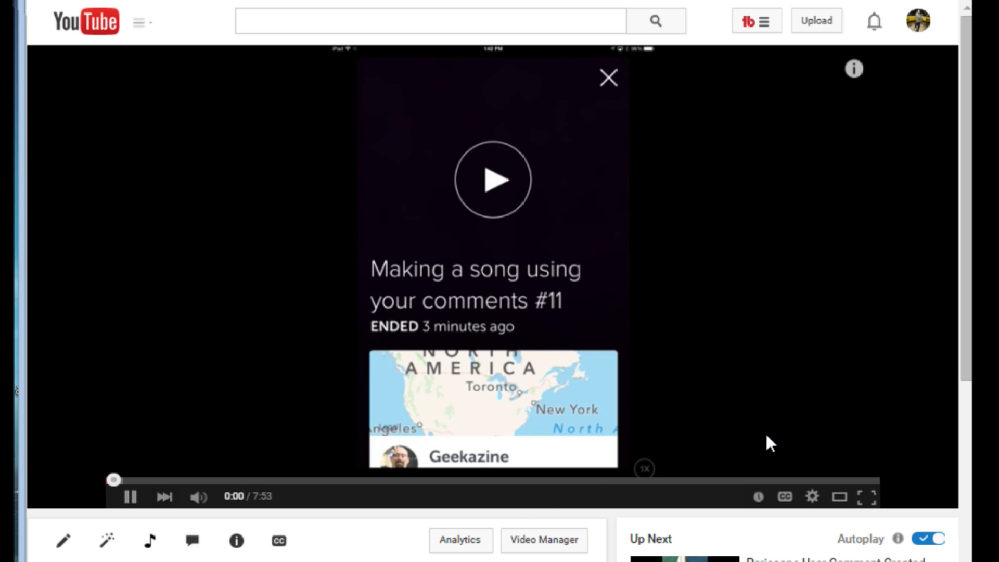
click(202, 497)
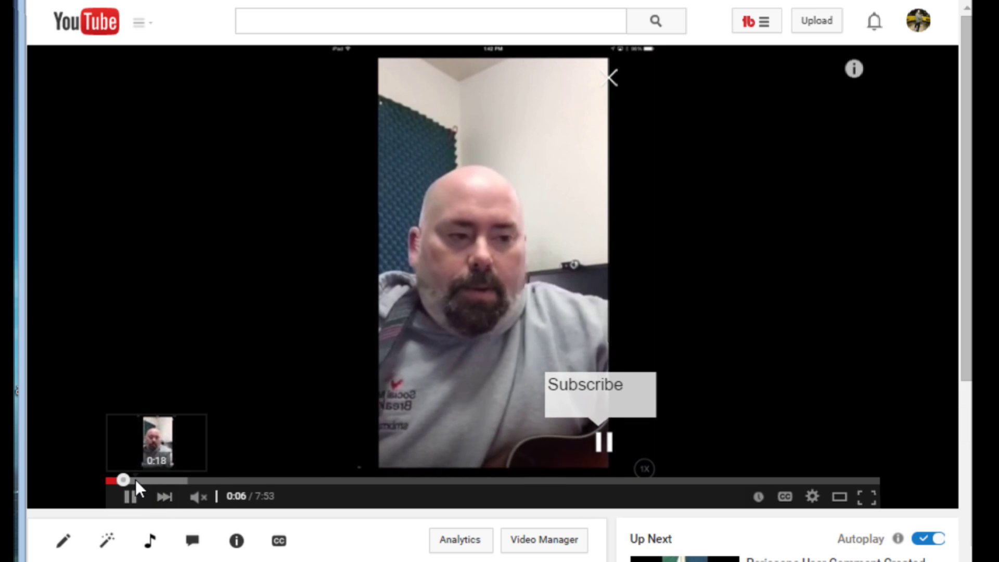
click(138, 479)
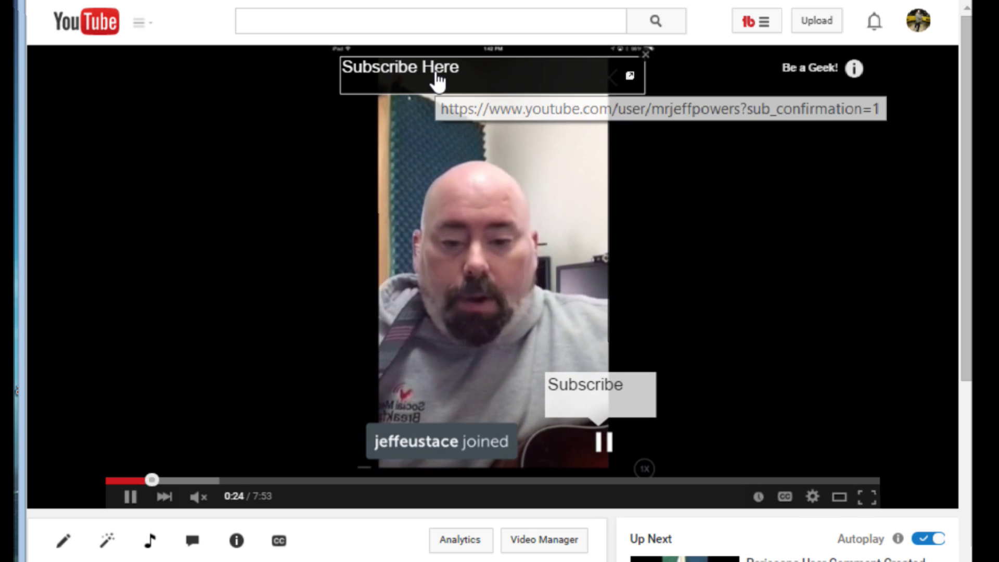
click(437, 75)
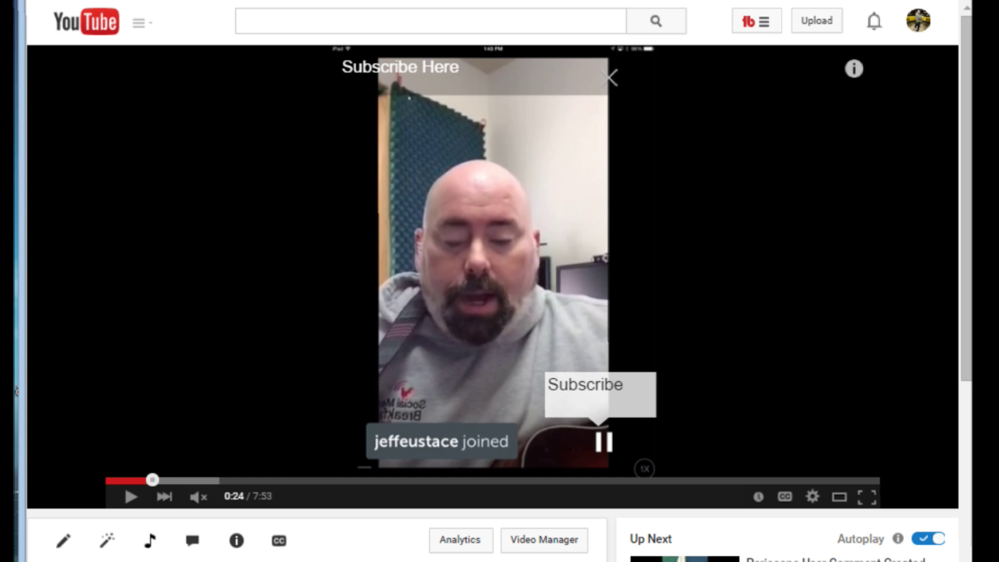
click(593, 401)
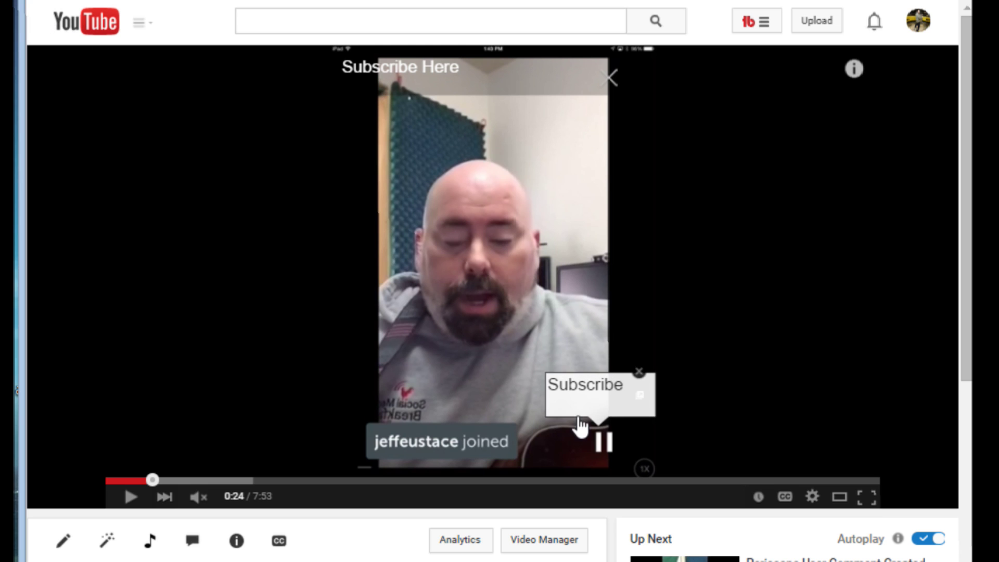
- Return to the Video Manager and view the TubeBuddy tools available for the Jet Fuel video
click(533, 541)
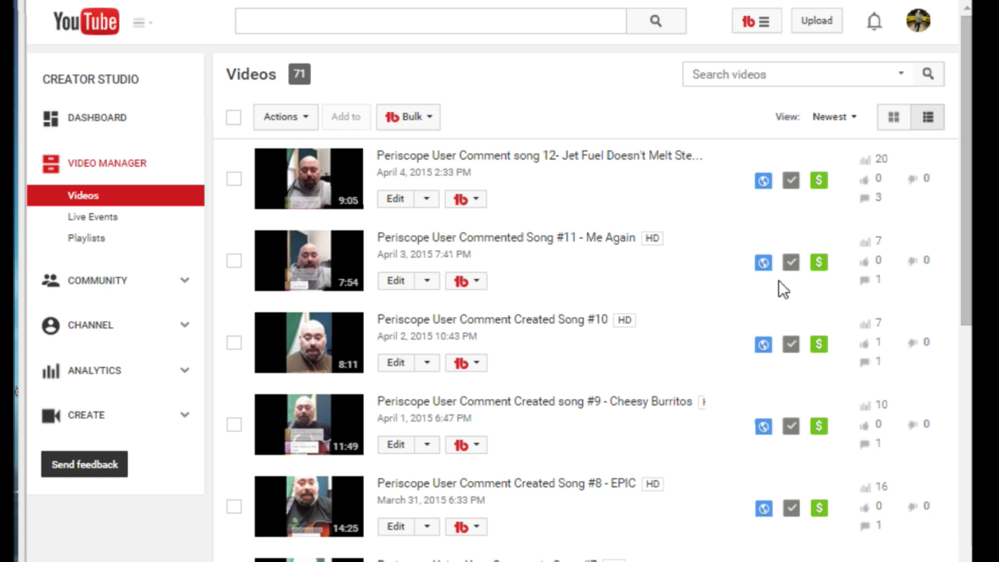
click(481, 213)
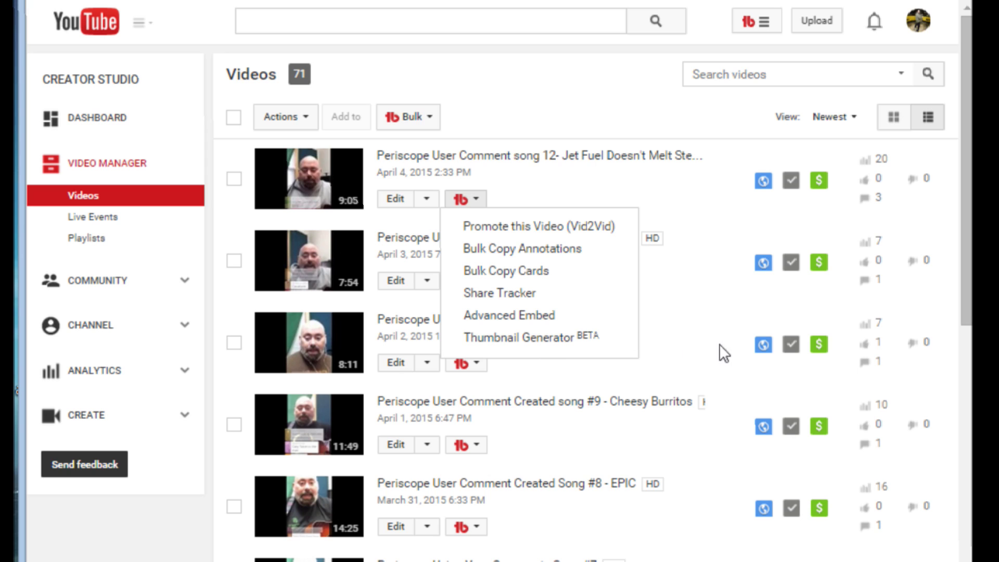
click(690, 318)
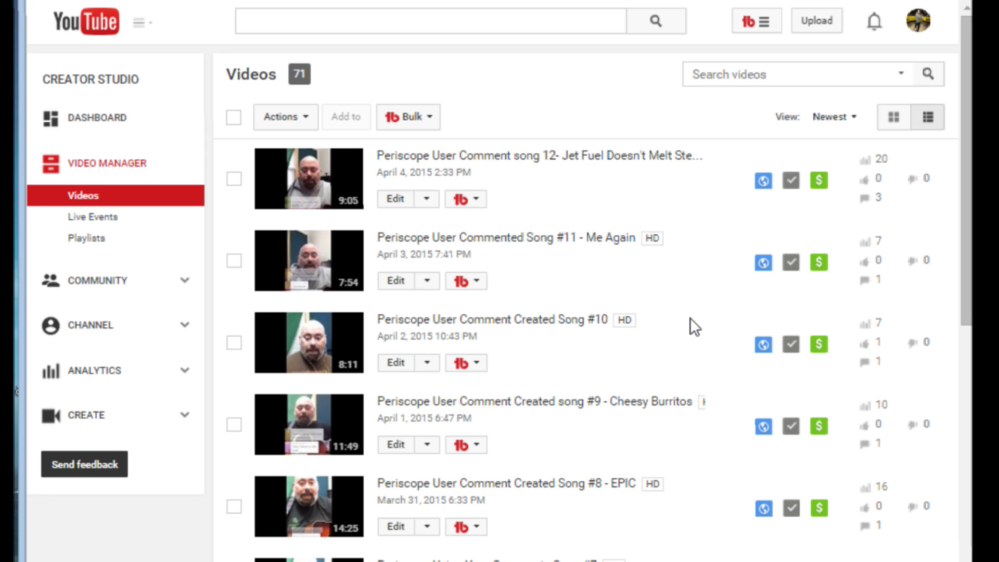